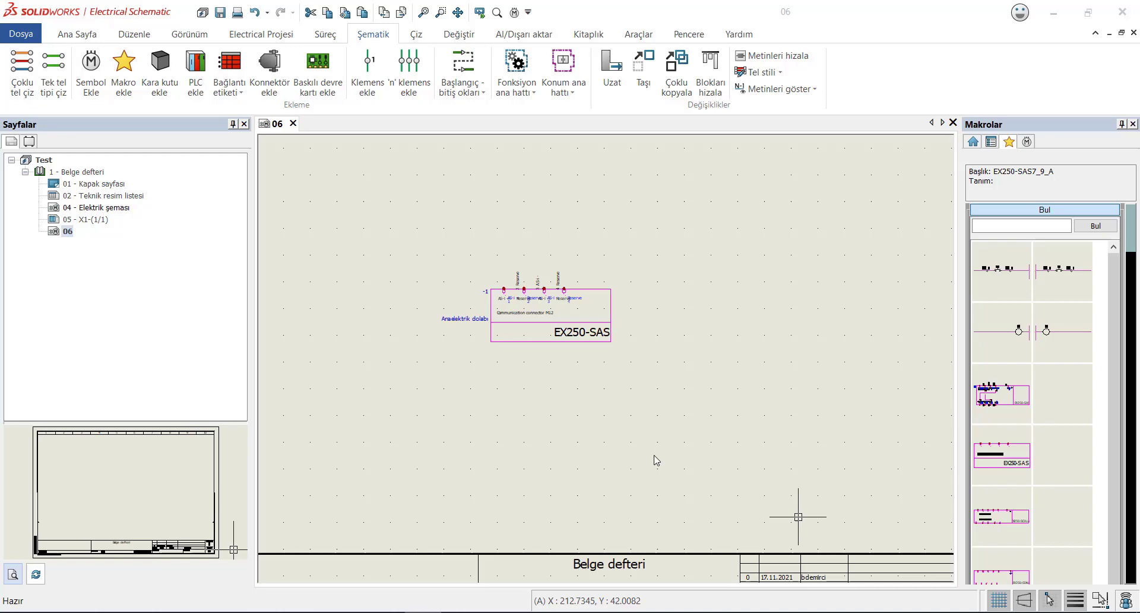
Step: Zoom and pan so the EX250-SAS connector block and its AS-i and Reserve pin labels fill the view
scroll(601, 360, up, 1)
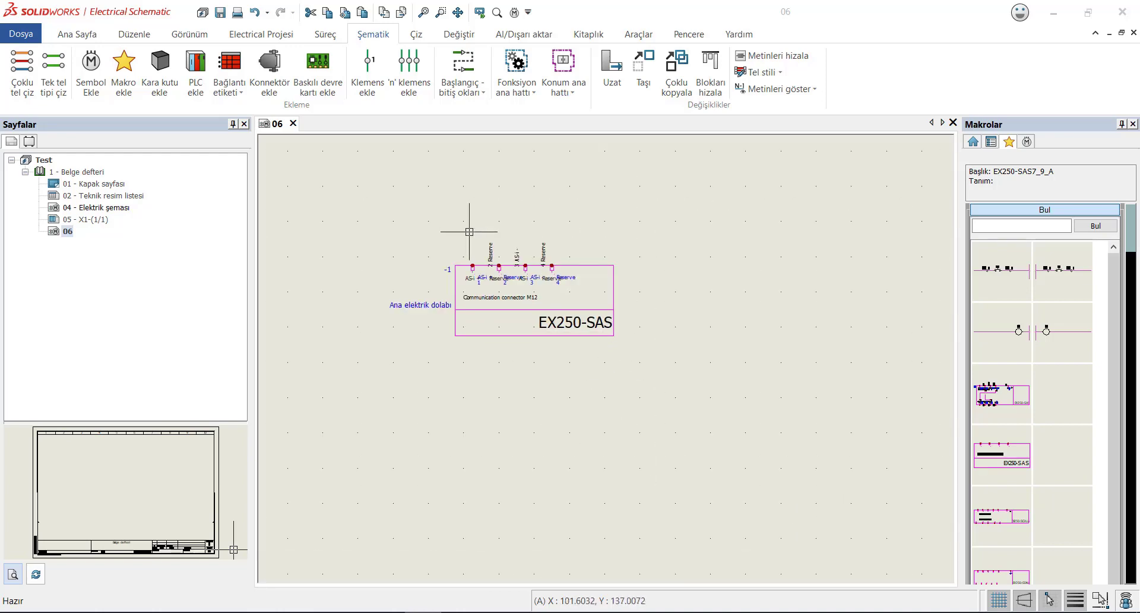
scroll(469, 232, up, 1)
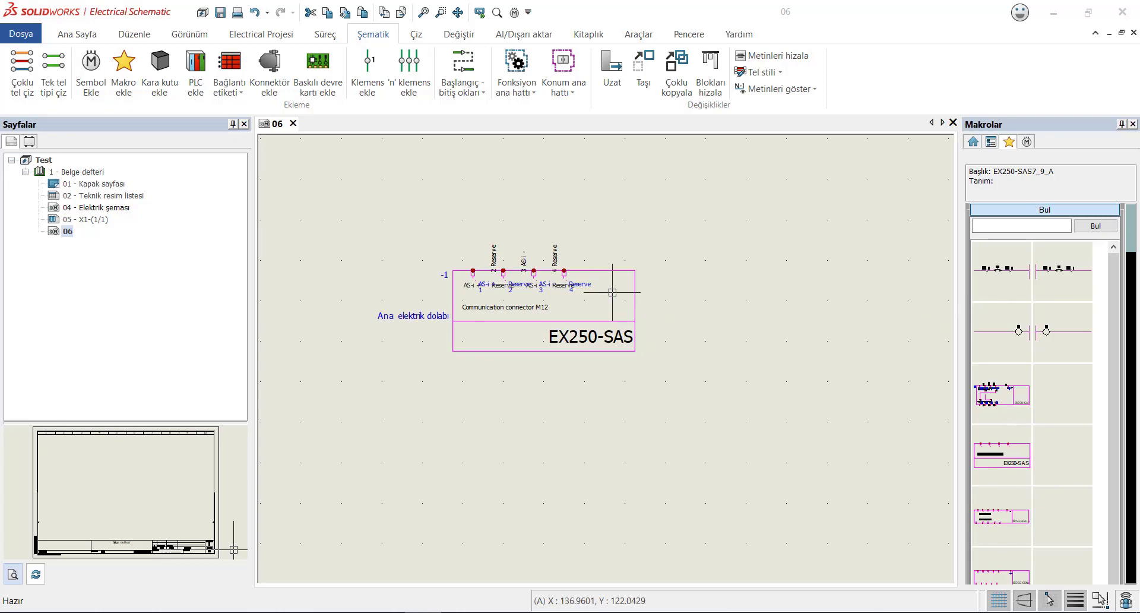
scroll(529, 310, up, 2)
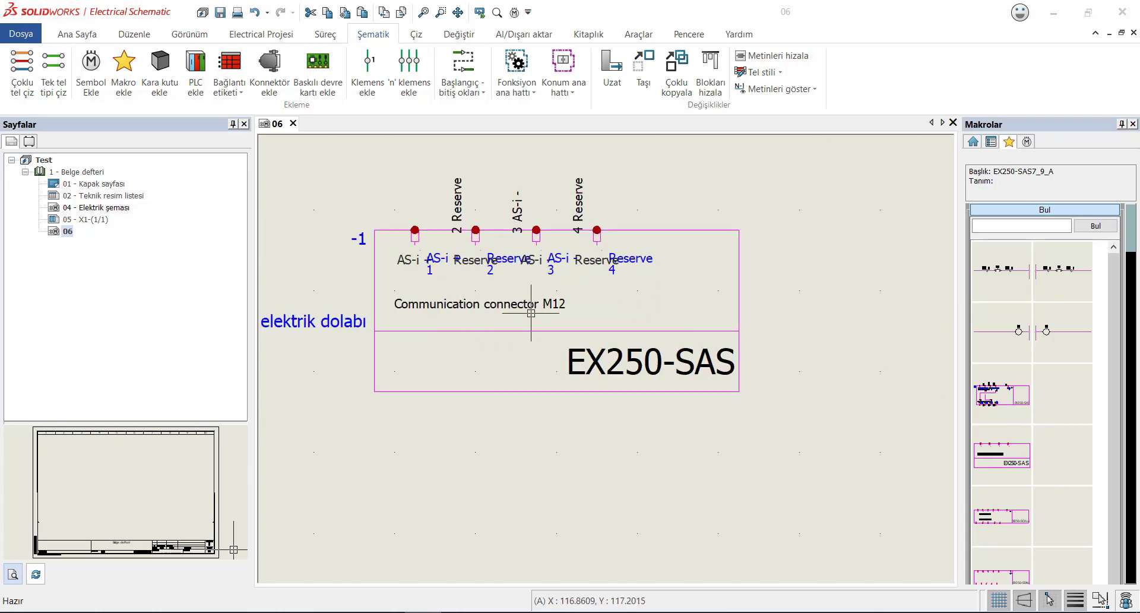
scroll(660, 270, down, 2)
scroll(705, 267, down, 2)
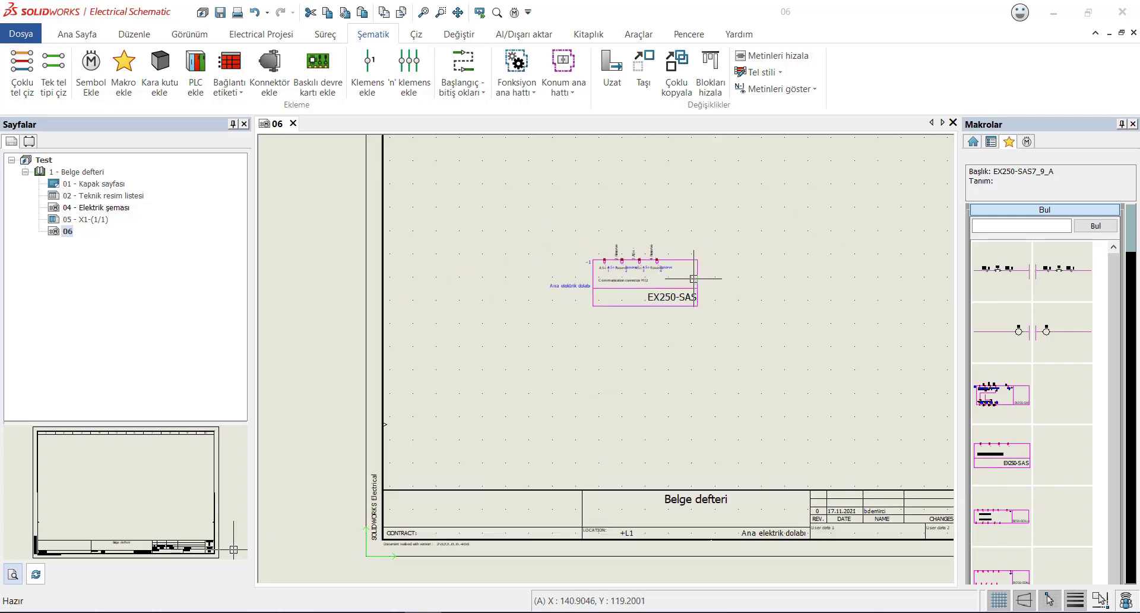
scroll(705, 267, up, 2)
mouse_move(674, 265)
middle_down()
mouse_move(653, 401)
mouse_move(653, 341)
middle_up()
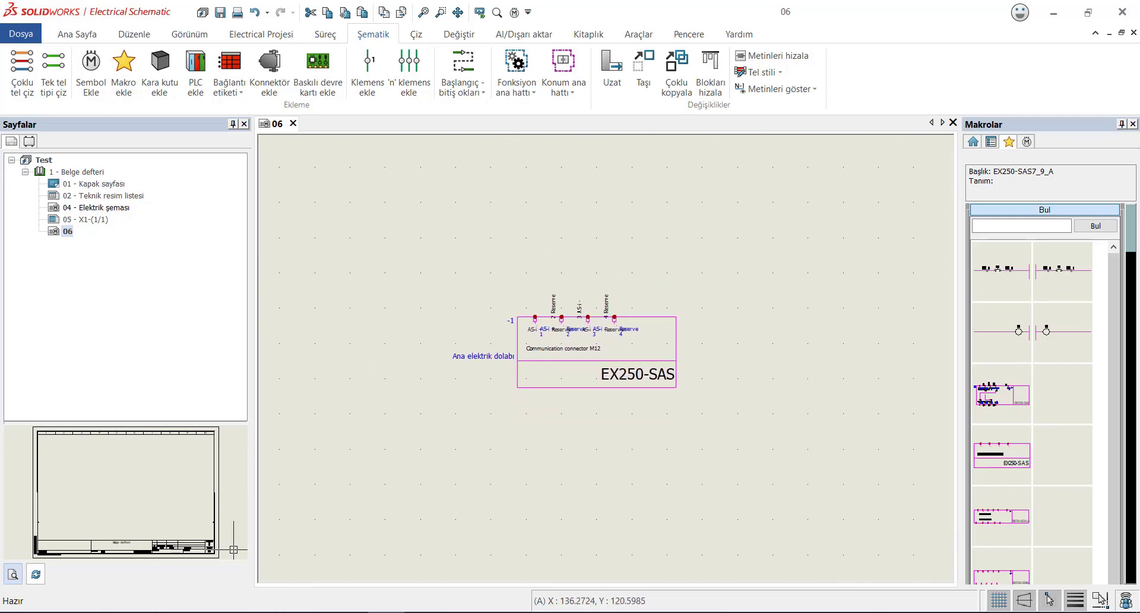
scroll(568, 345, up, 1)
scroll(568, 345, up, 2)
scroll(568, 345, down, 1)
scroll(568, 345, down, 1)
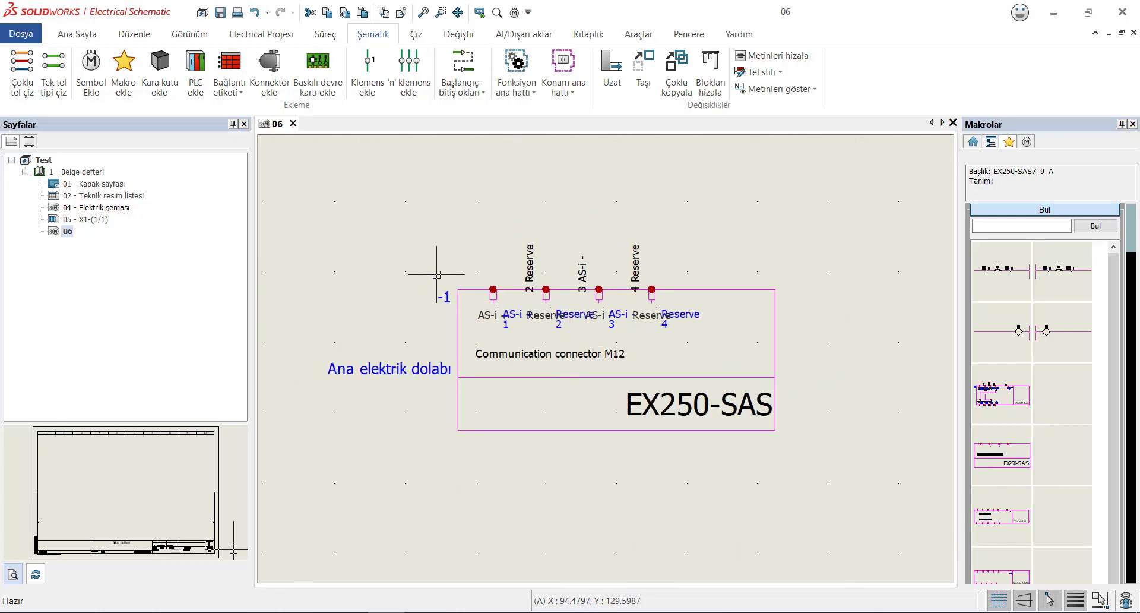
Step: From the symbol's properties, open the EplanImported EX250-SAS7_9 manufacturer part's properties
right_click(462, 319)
click(516, 23)
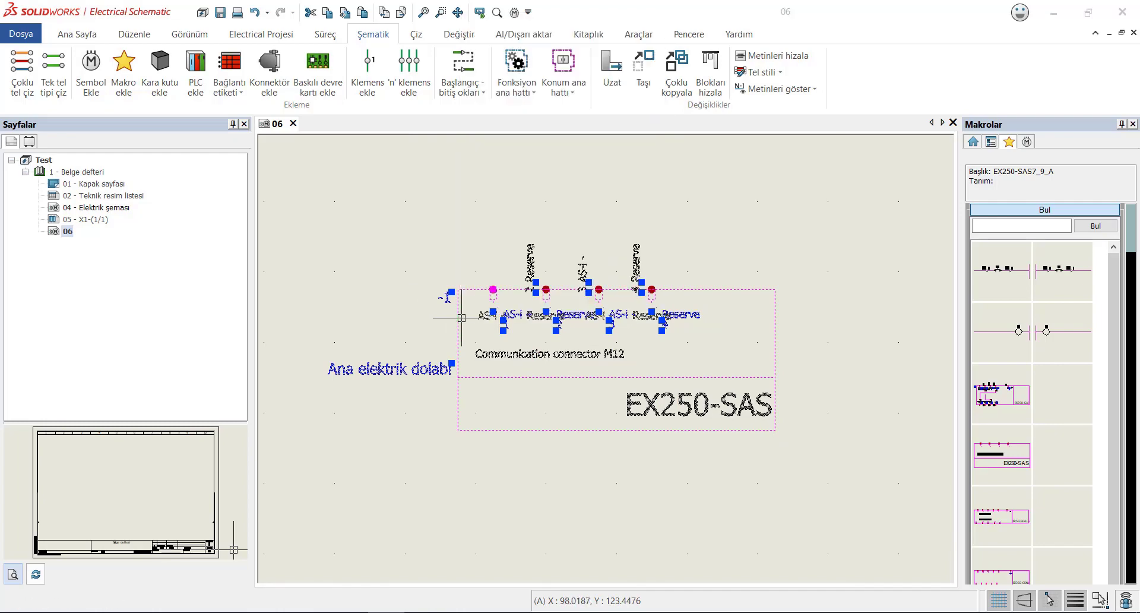
click(323, 78)
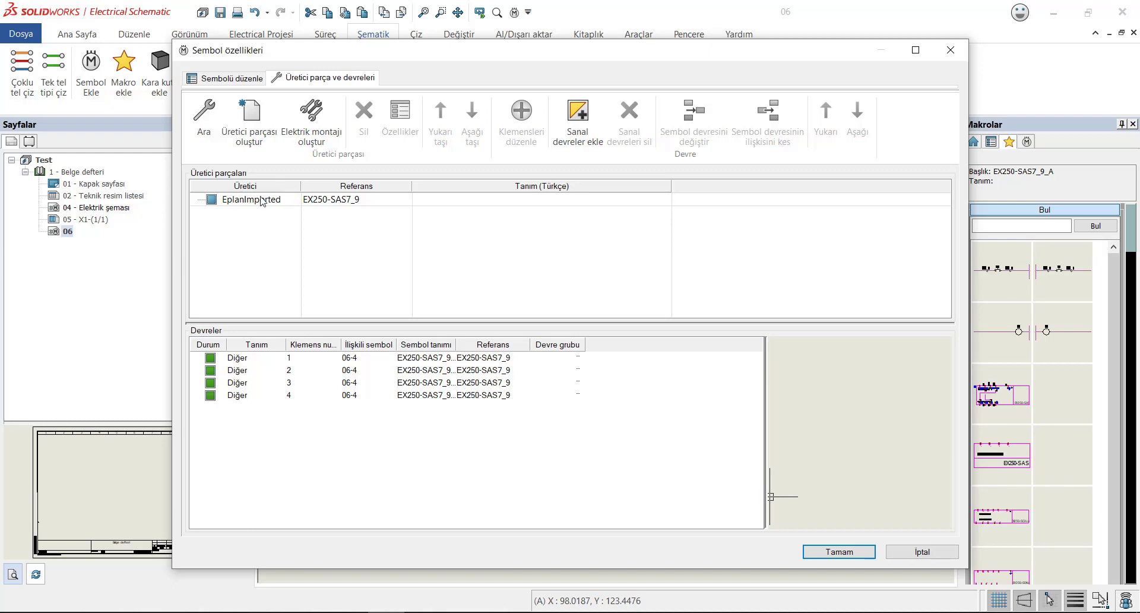
click(288, 204)
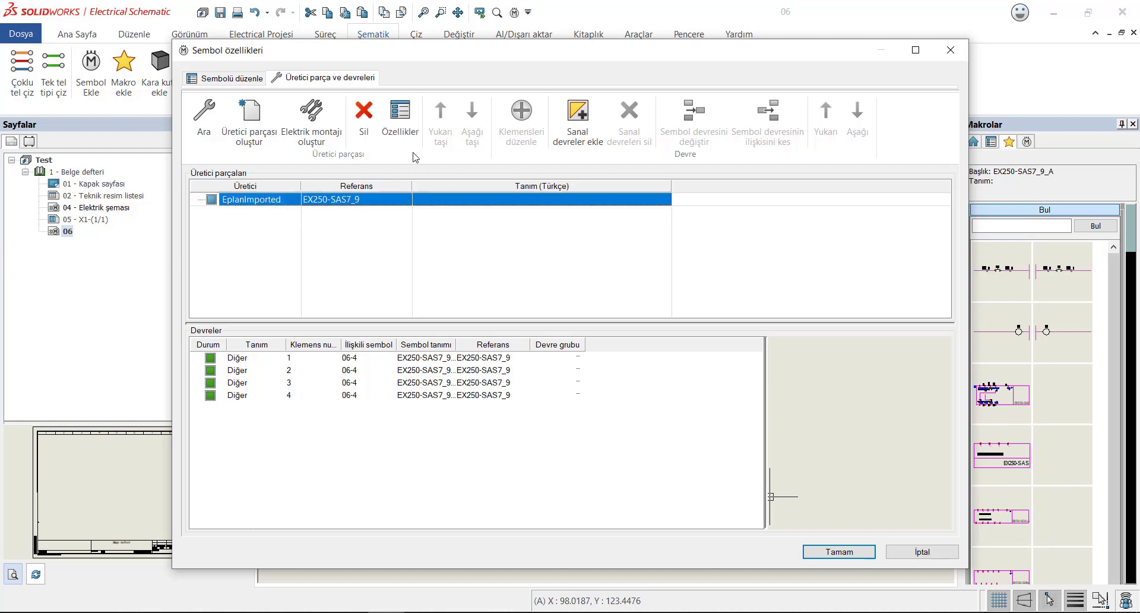
click(400, 118)
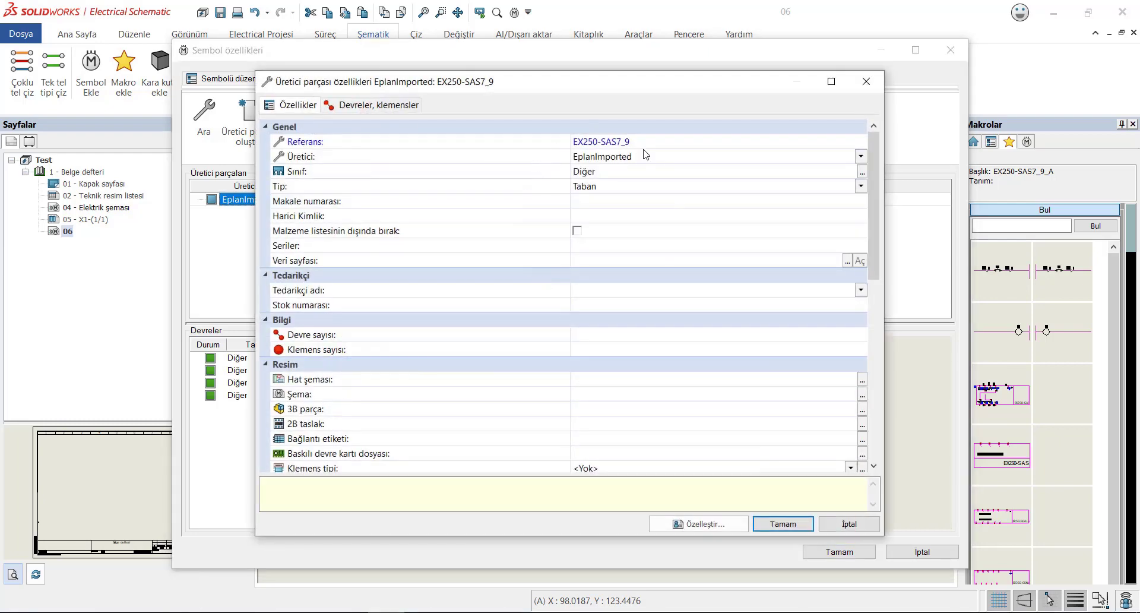
Step: Rename the part's manufacturer from EplanImported to Deneme
click(647, 157)
click(571, 157)
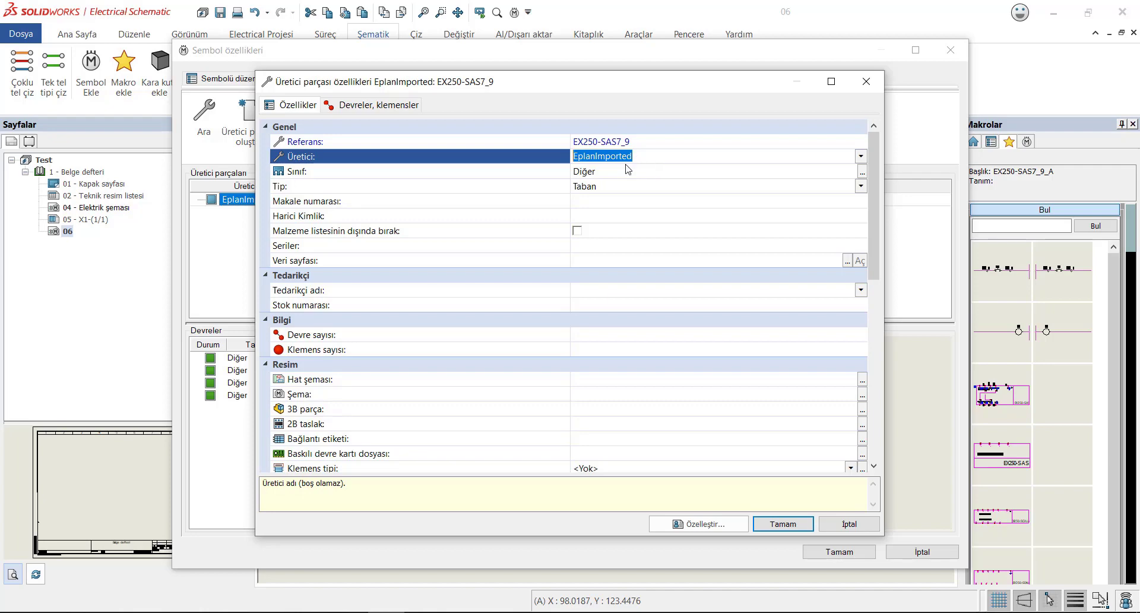
text(Deneme)
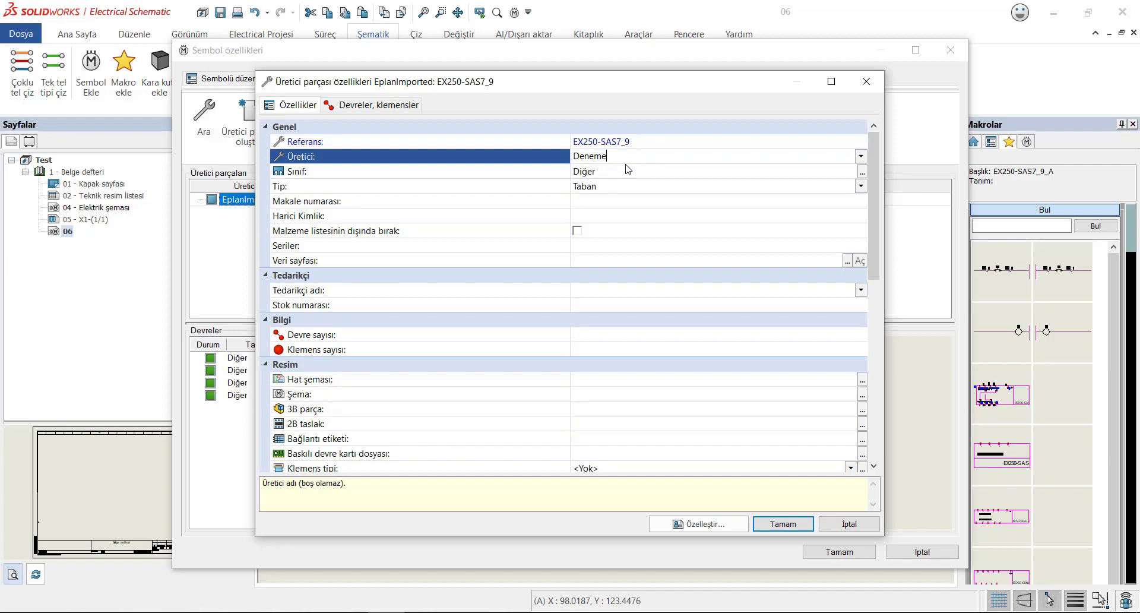
click(647, 189)
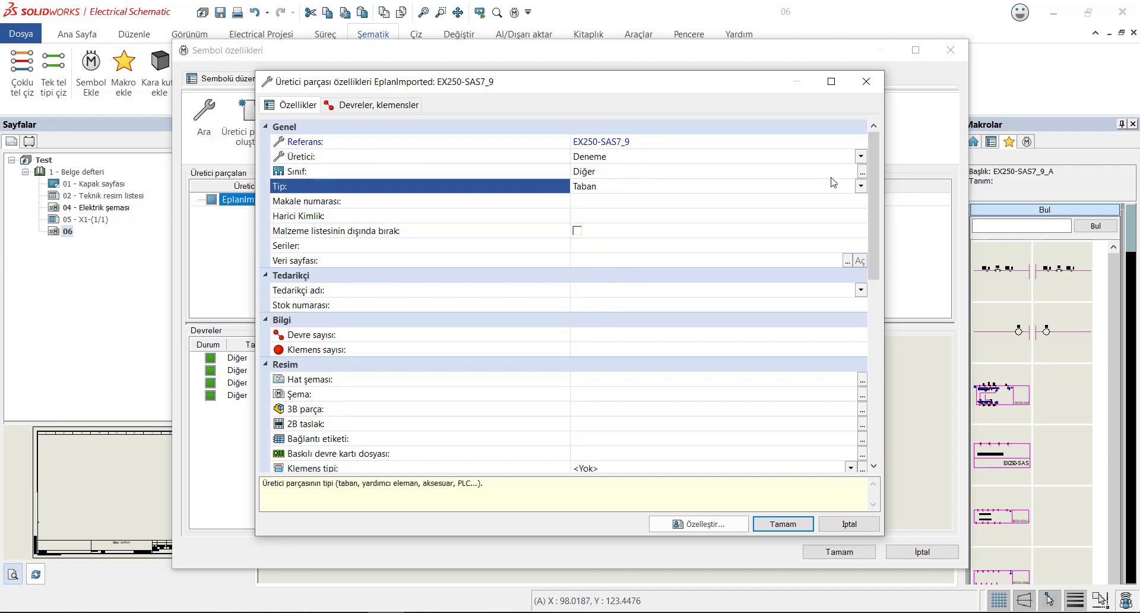
Step: Keep the part's class as Diğer and apply the manufacturer part changes
click(862, 171)
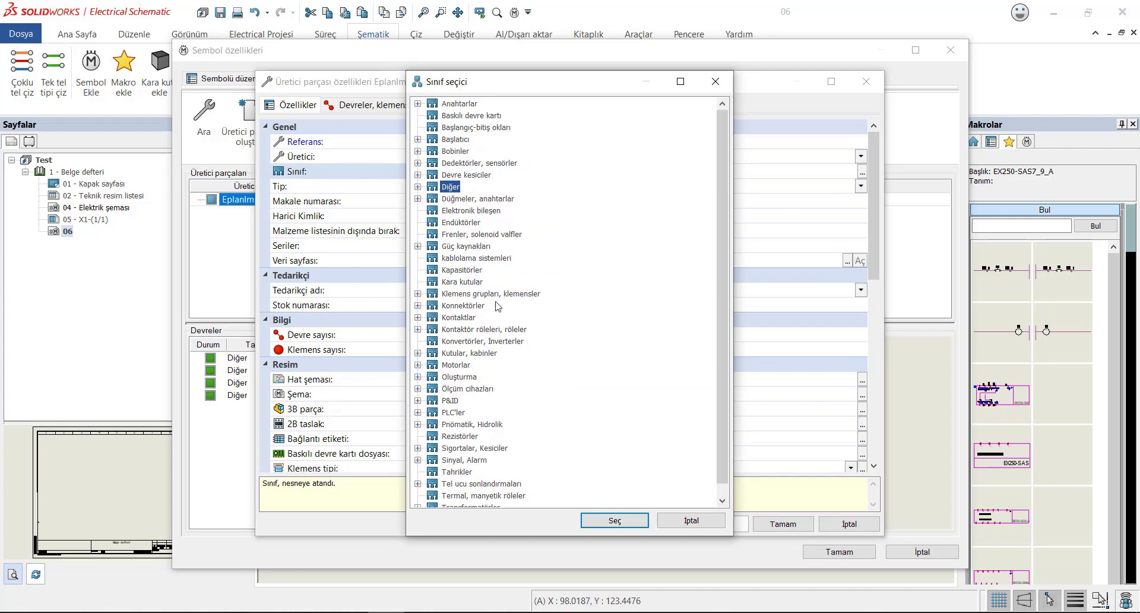
click(470, 306)
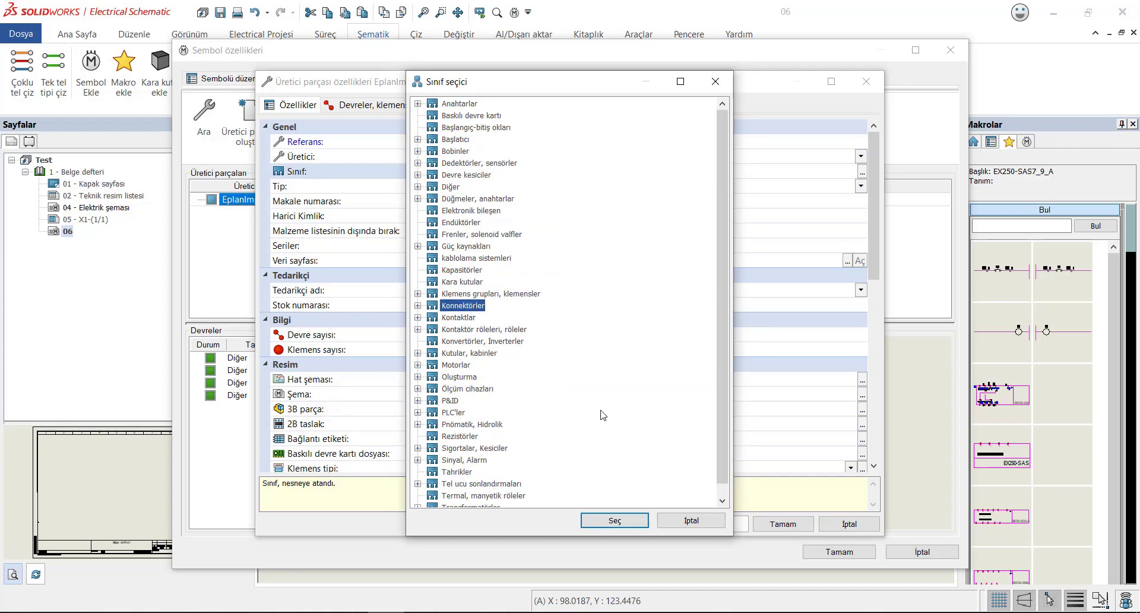
scroll(506, 423, down, 1)
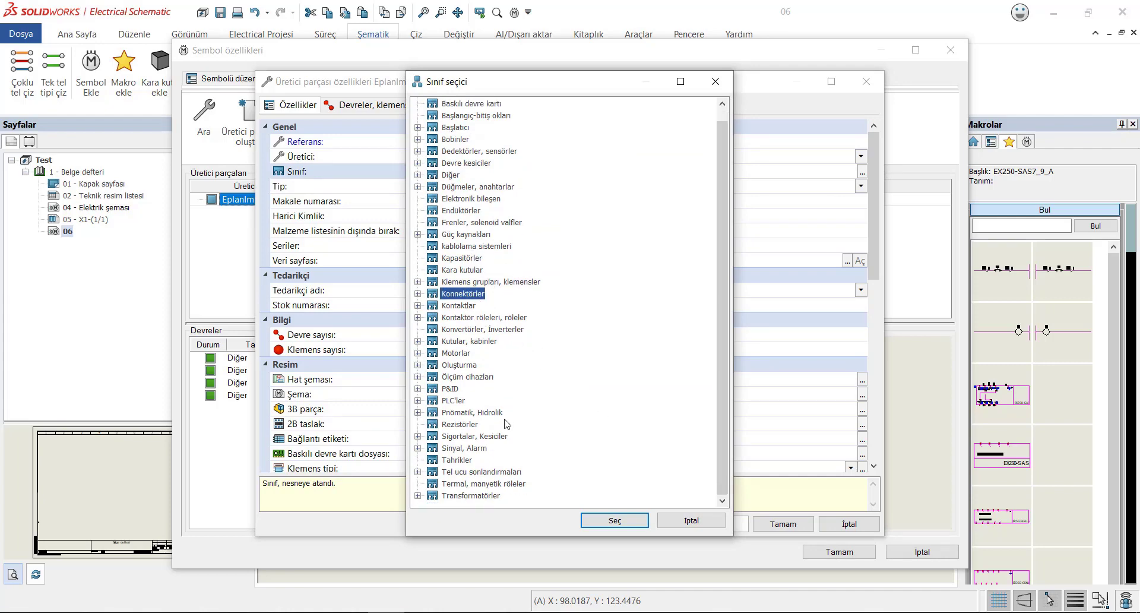
scroll(510, 403, up, 1)
click(449, 188)
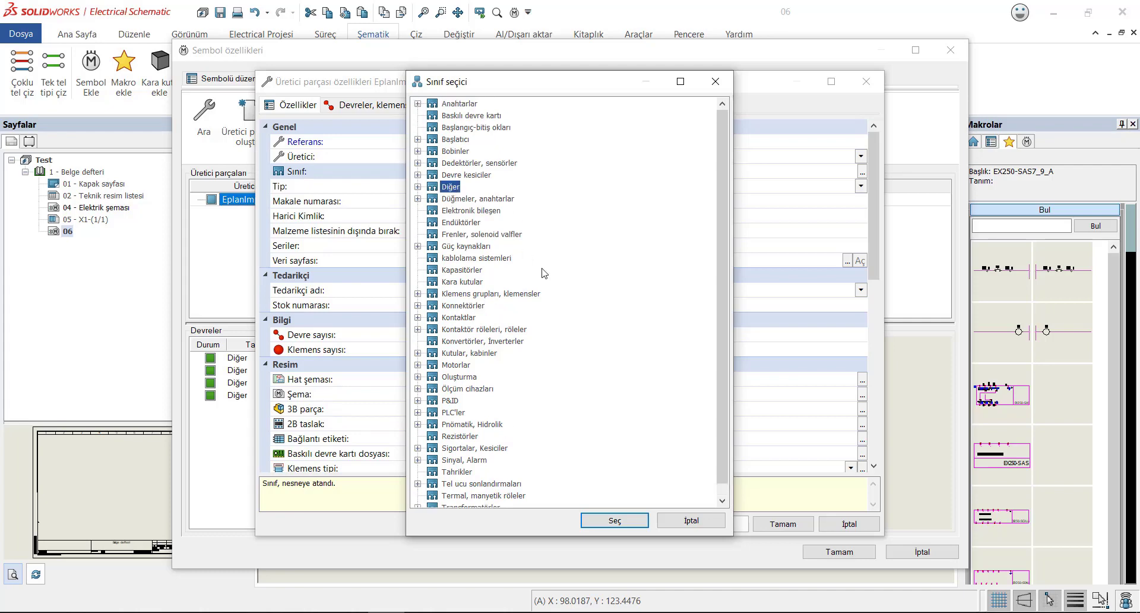
click(605, 518)
scroll(669, 407, down, 3)
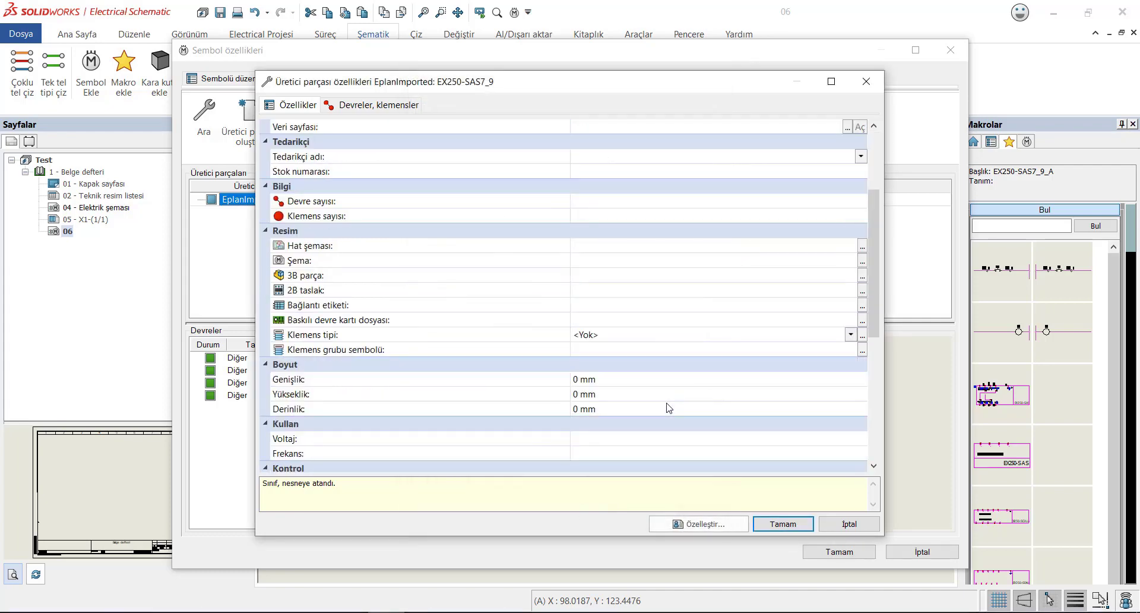
click(785, 526)
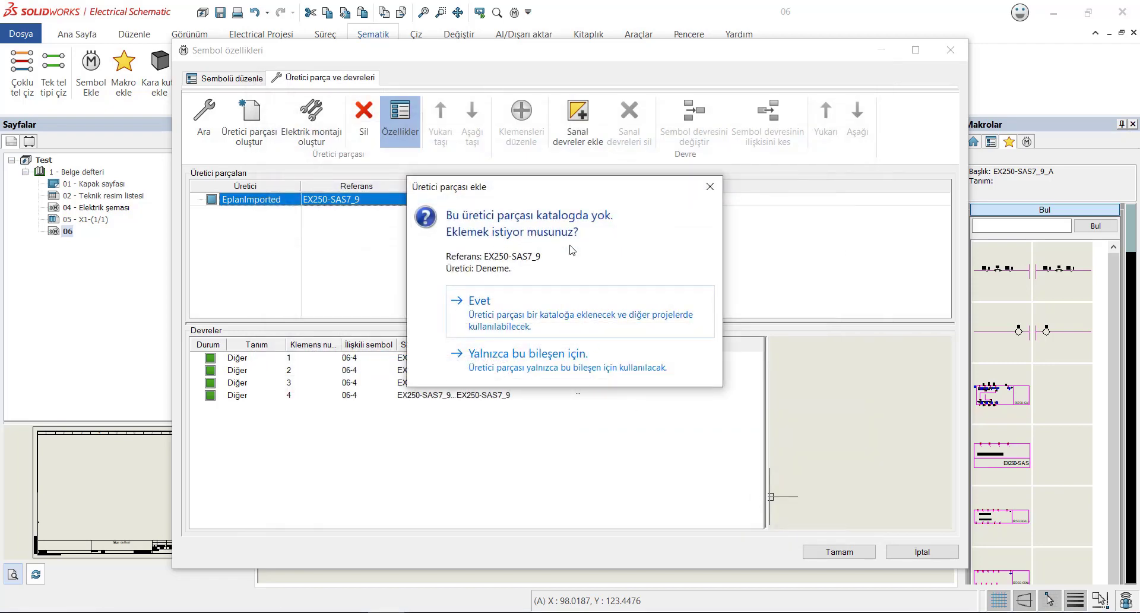
Step: Add Deneme EX250-SAS7_9 to the catalog and confirm the symbol properties
click(499, 320)
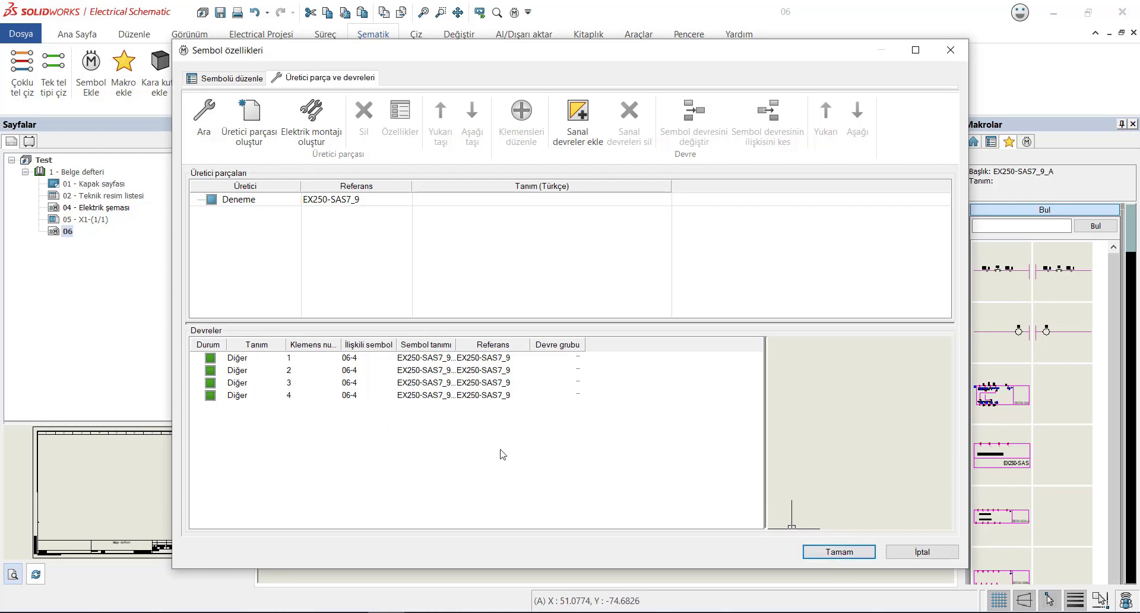
click(839, 552)
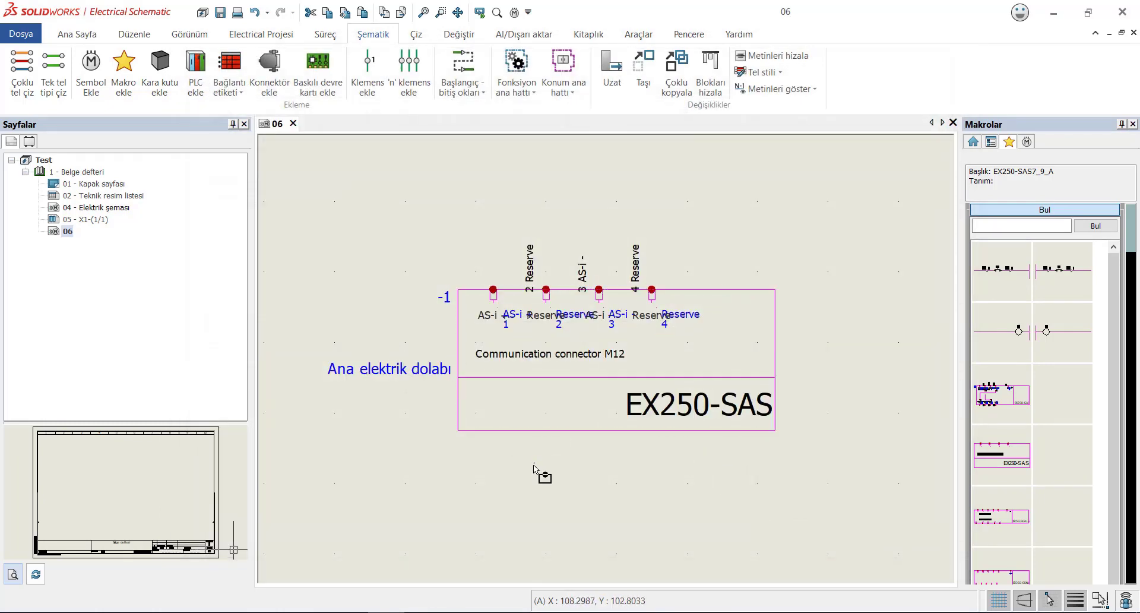
Step: Edit the EX250-SAS symbol and choose to create a new library symbol from it
click(459, 318)
right_click(459, 317)
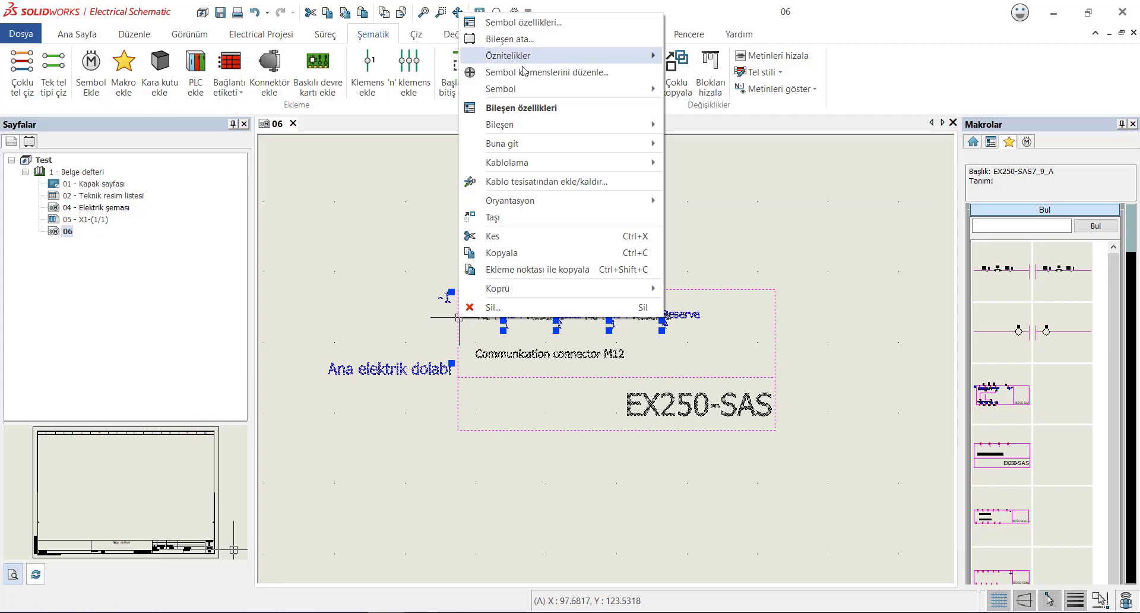
mouse_move(501, 89)
click(692, 123)
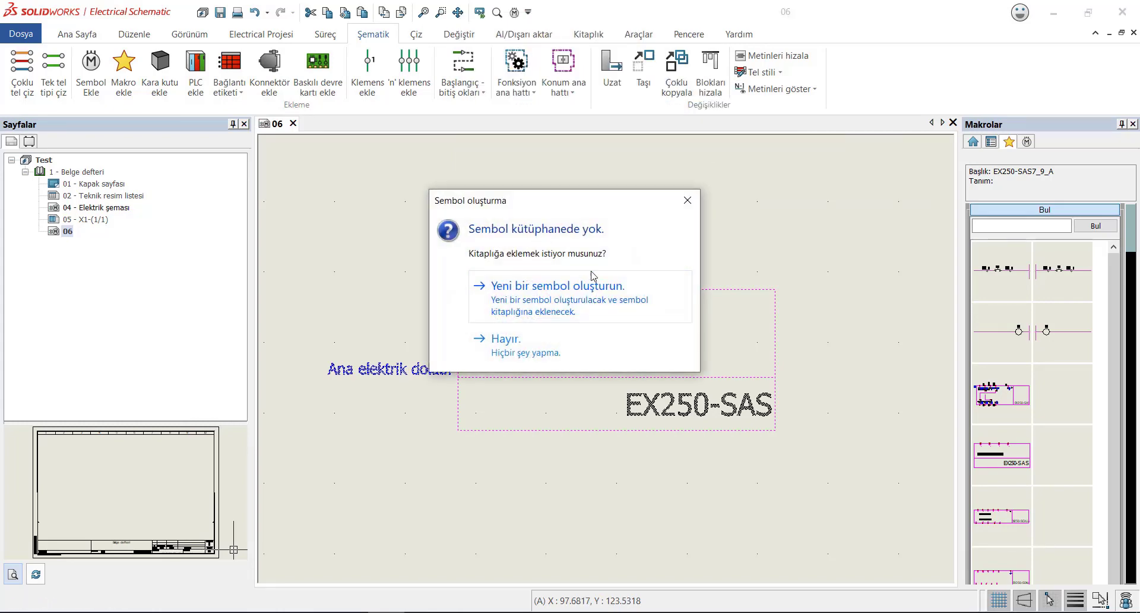
click(563, 301)
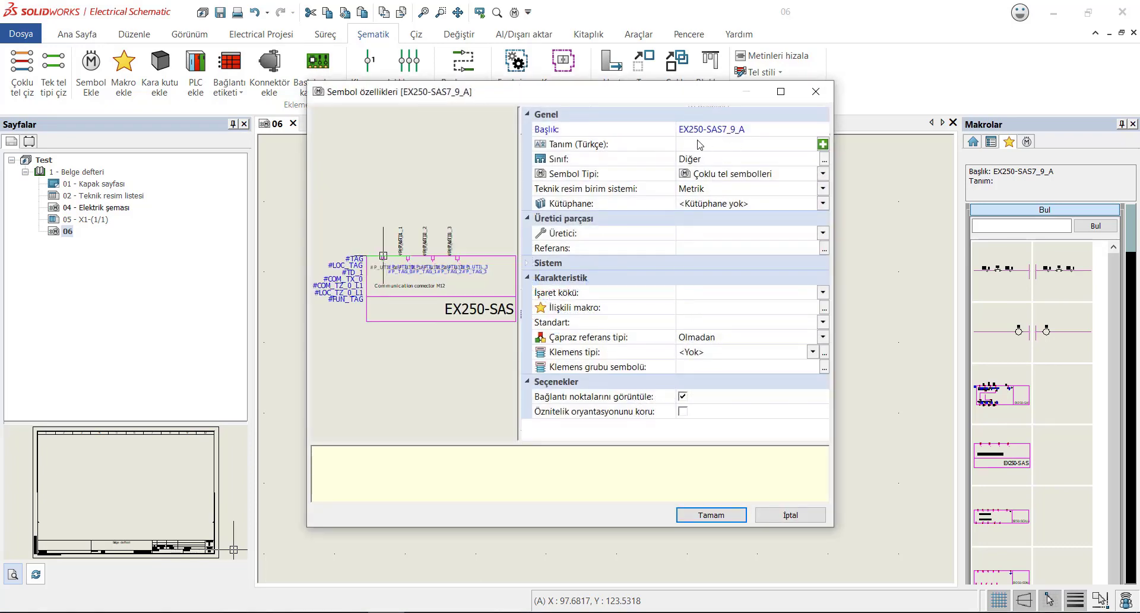
Step: Enter the Turkish description 'Haberleşme Konnektörü' and open EX250-SAS7_9_A in the symbol editor
click(738, 148)
text(Haberleşme Konnektörü)
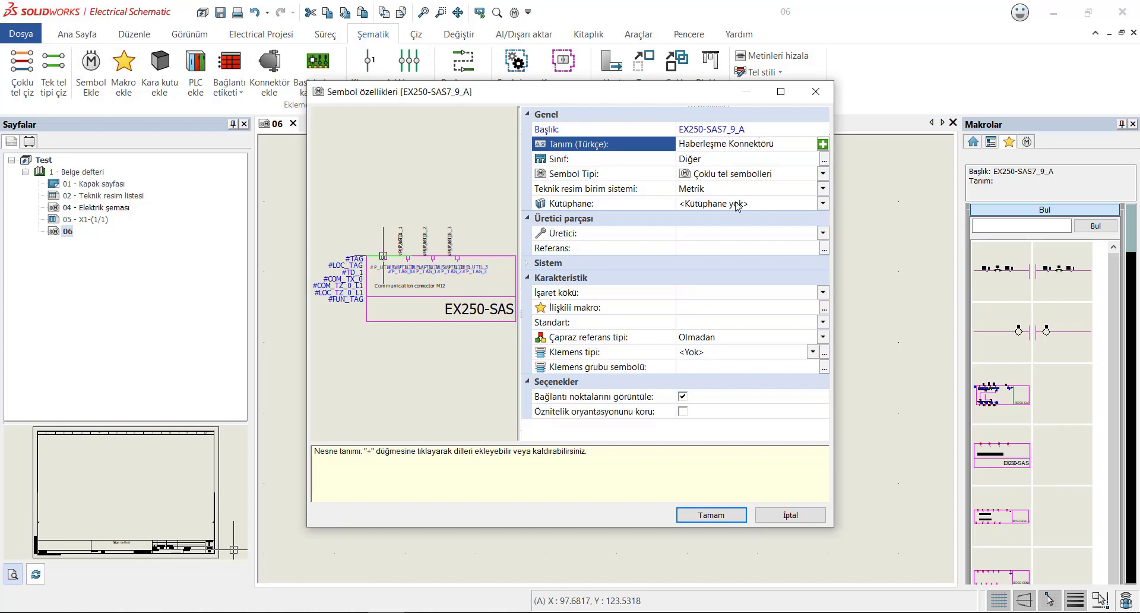
click(711, 515)
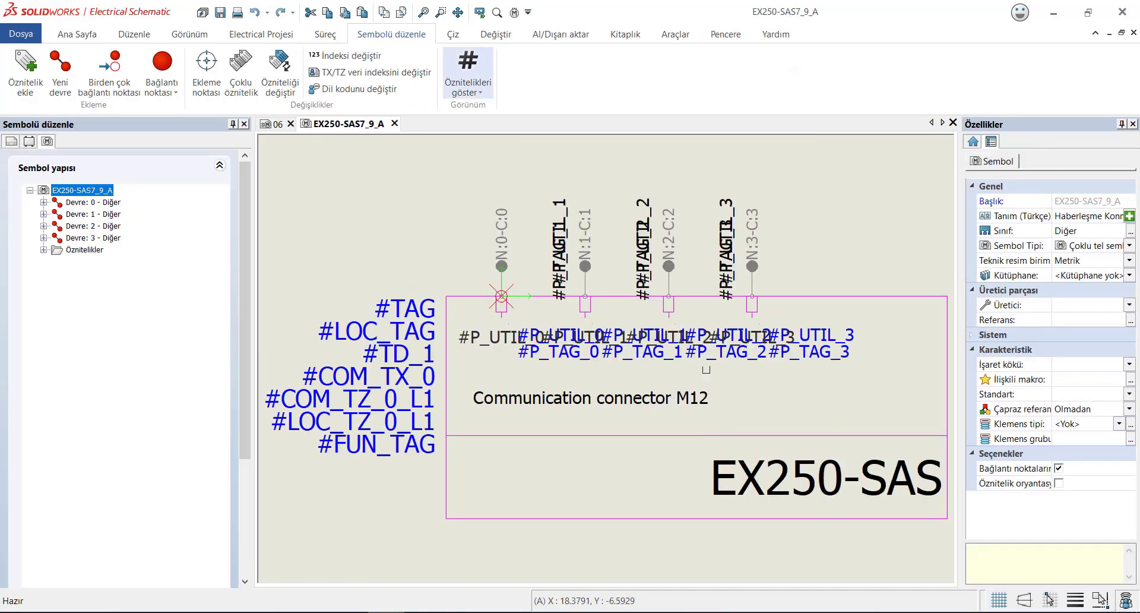
scroll(654, 297, down, 2)
scroll(689, 343, down, 1)
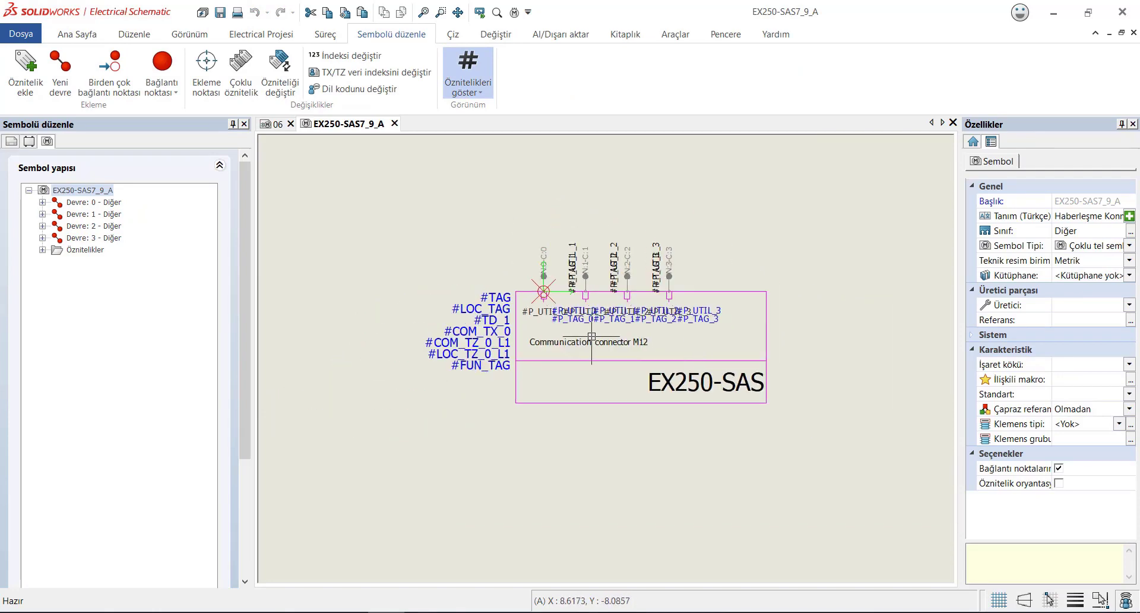
scroll(597, 331, up, 2)
scroll(597, 331, up, 2)
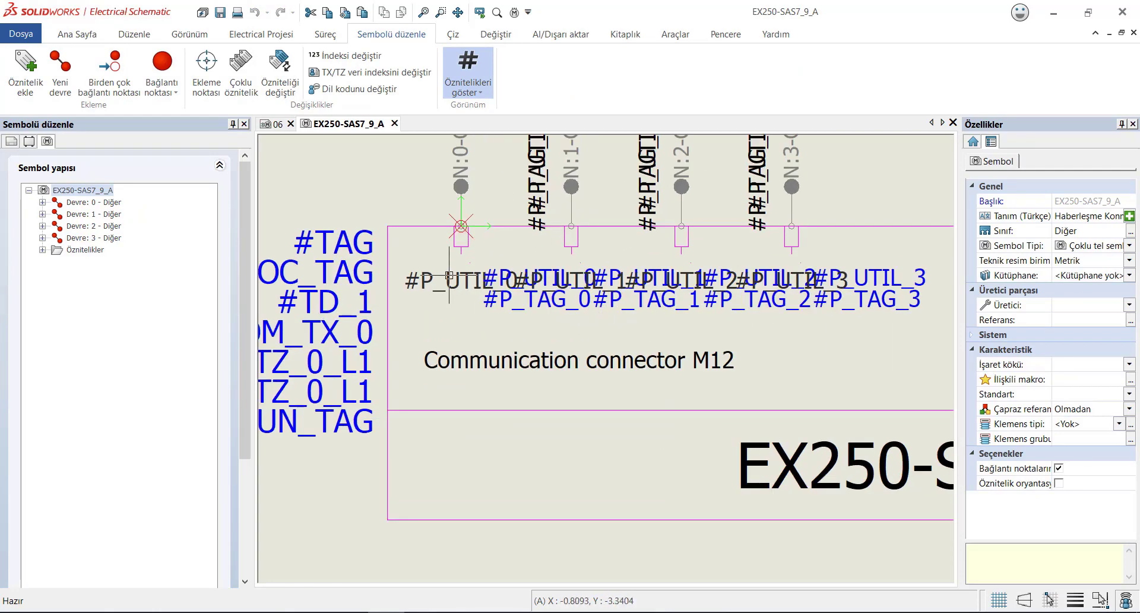
scroll(458, 260, down, 2)
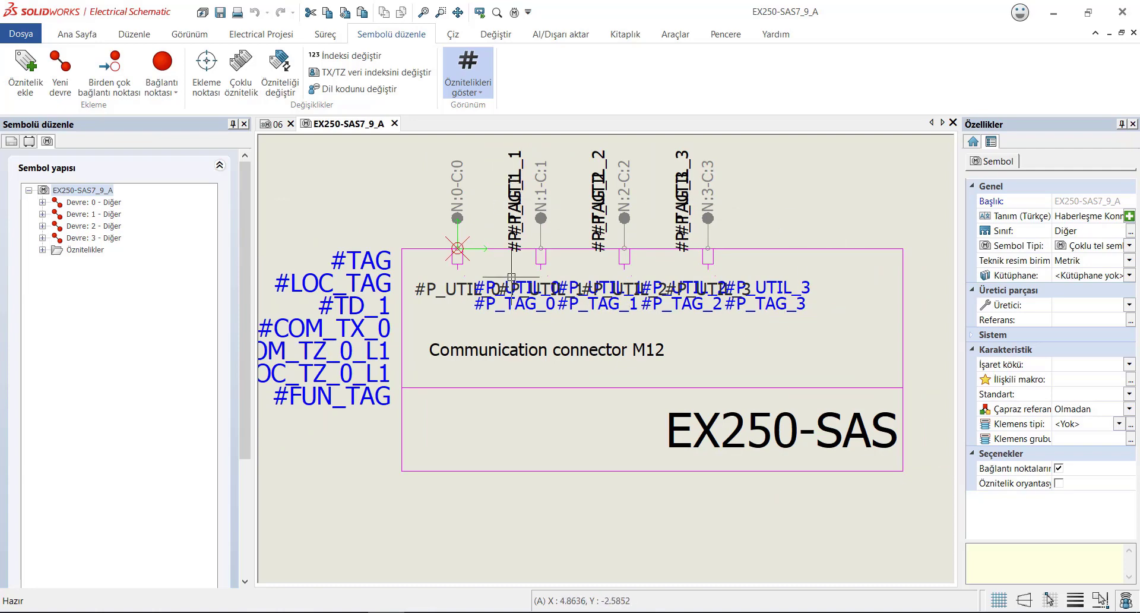
Step: Move the #P_UTIL_0 pin label to the left, clear of the other labels
scroll(511, 277, up, 1)
scroll(511, 276, up, 1)
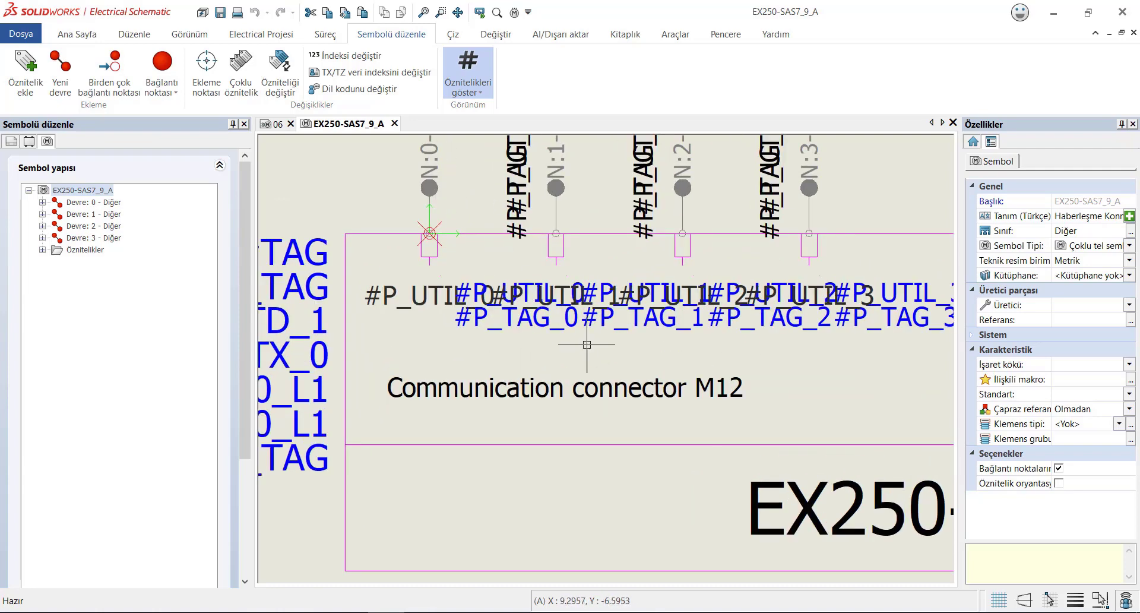
click(418, 300)
drag(419, 300, 570, 294)
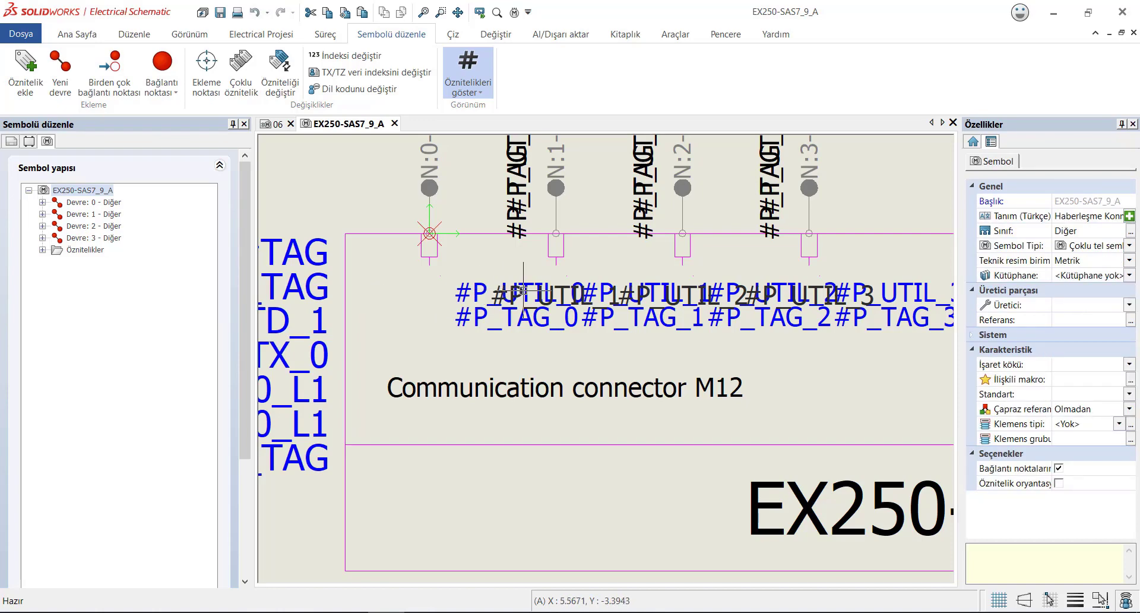
key(Escape)
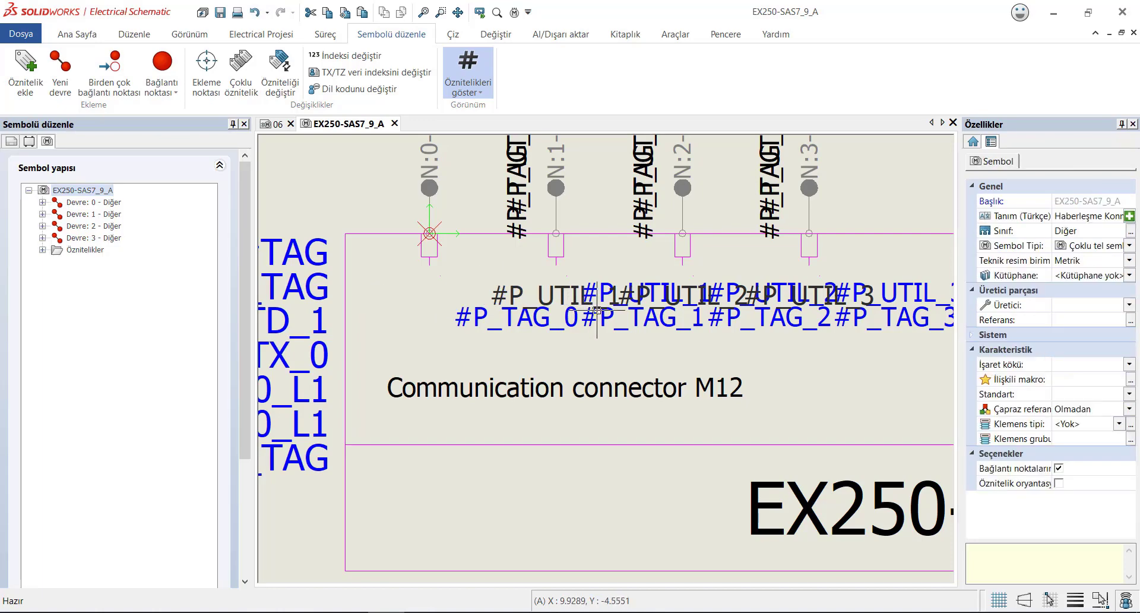
click(512, 298)
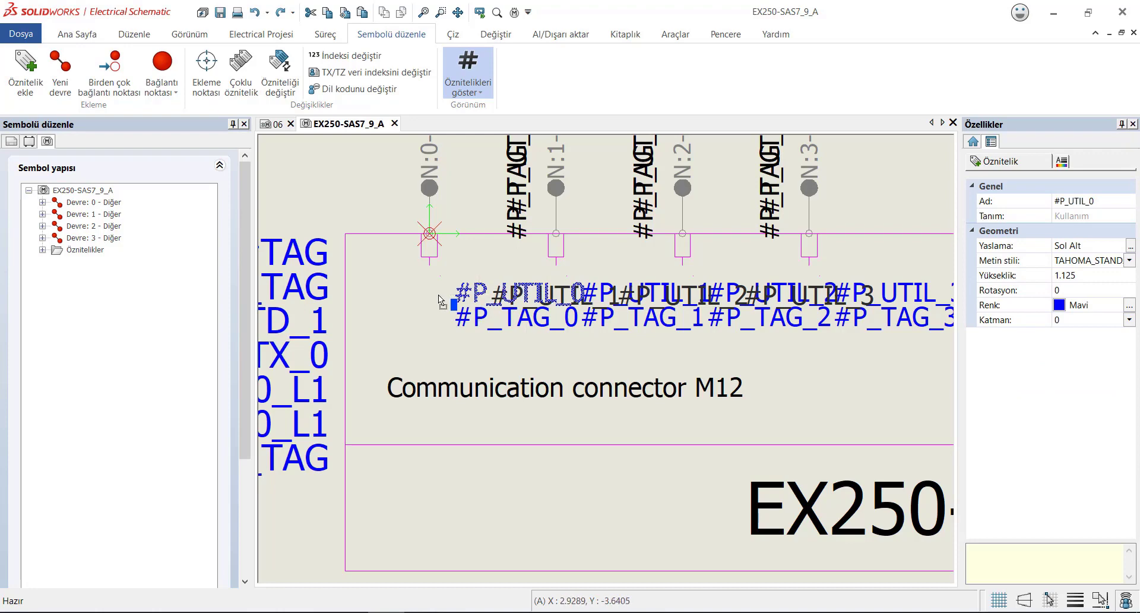
click(457, 294)
Step: Place #P_UTIL_1 and #P_UTIL_2 in sequence after #P_UTIL_0 so none overlap
click(555, 292)
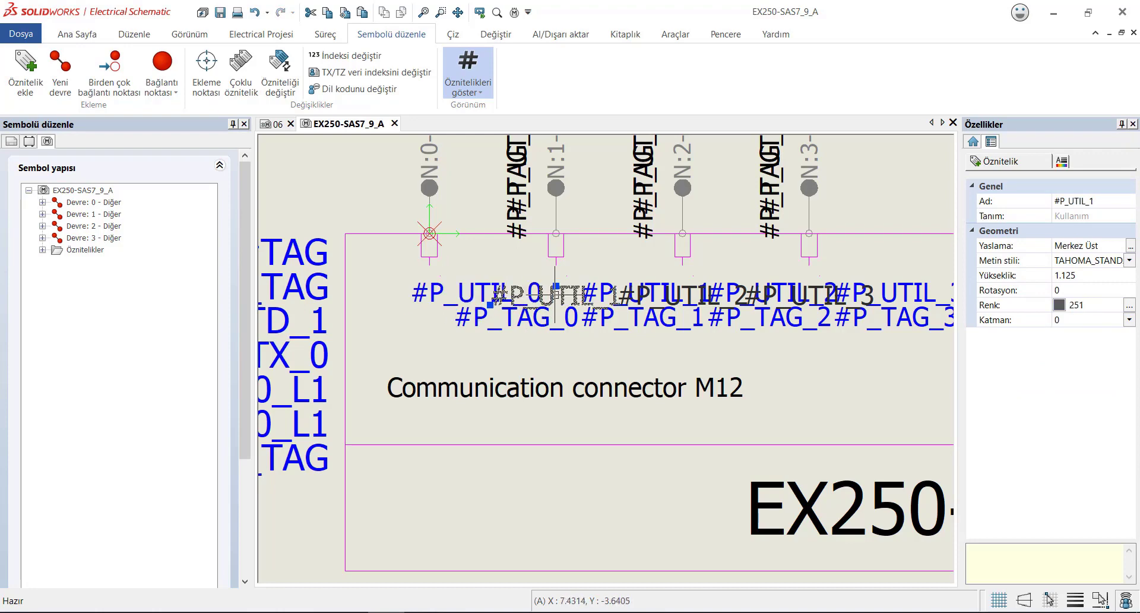
click(554, 292)
click(636, 292)
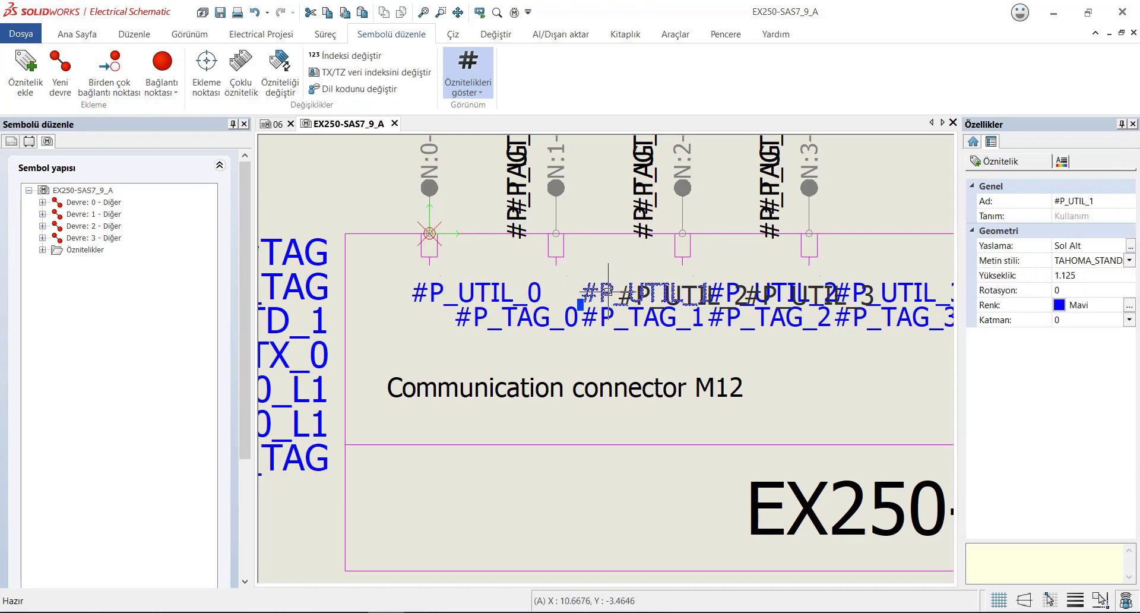
click(580, 295)
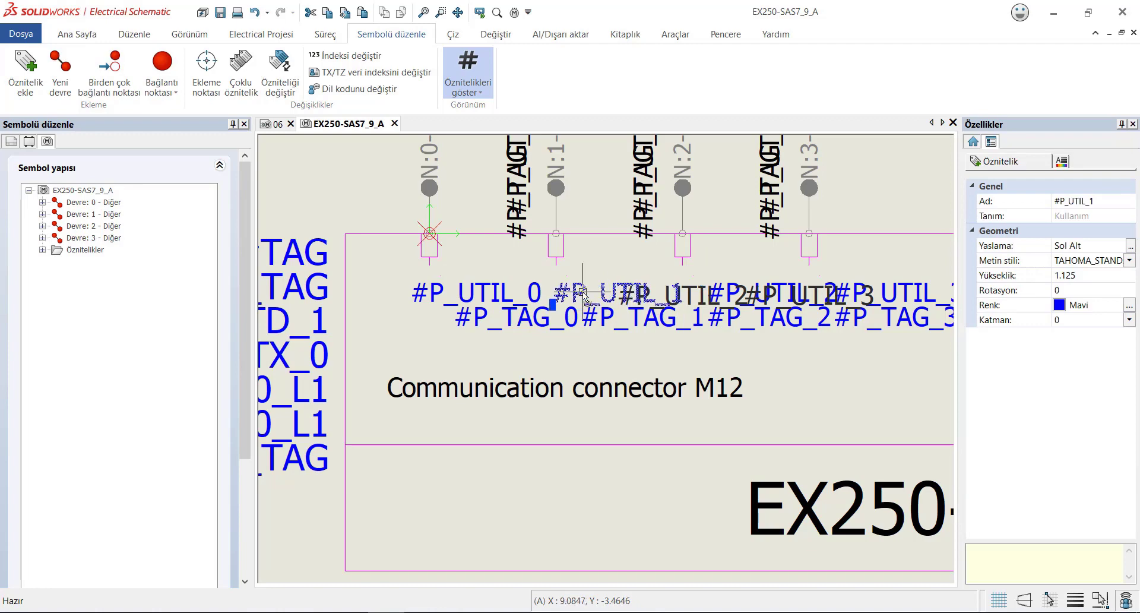
click(689, 291)
click(713, 294)
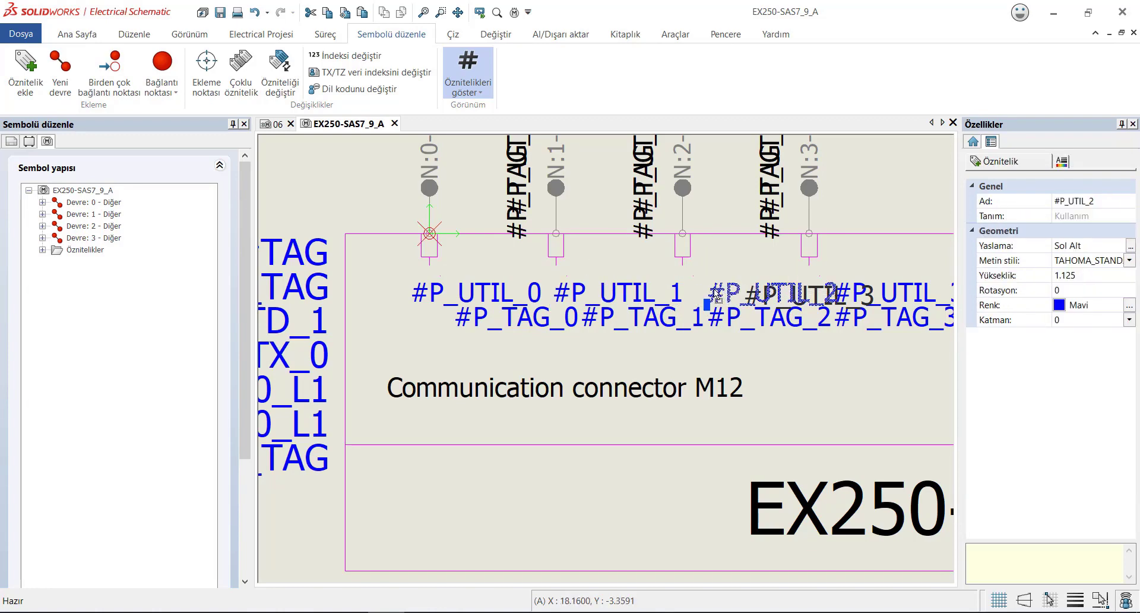
click(684, 293)
key(Escape)
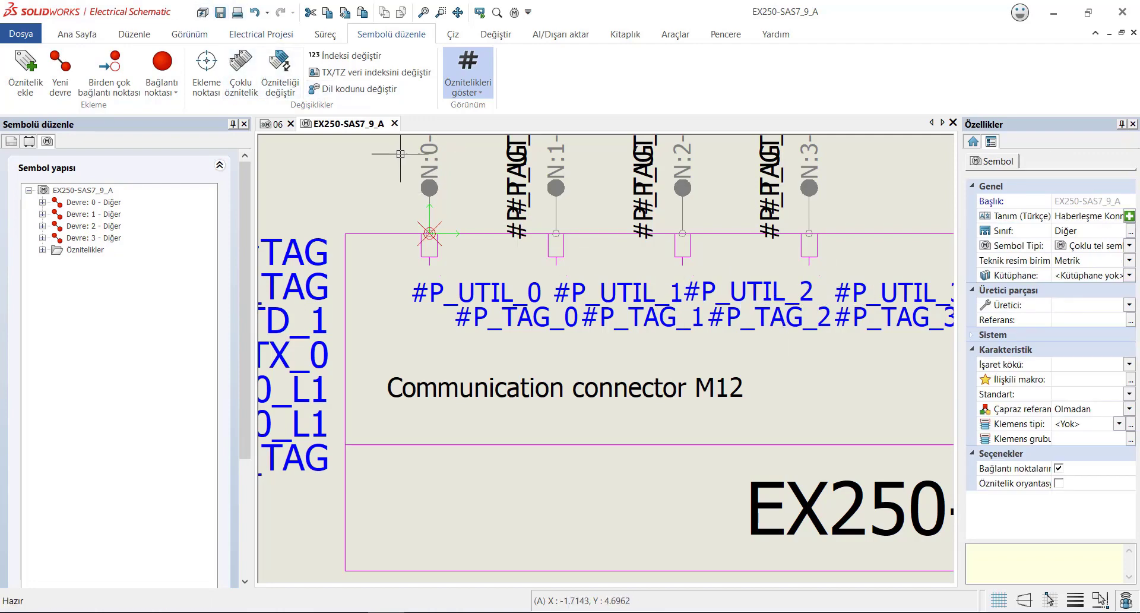
Step: Close and save EX250-SAS7_9_A, then delete the old connector symbol from sheet 06
click(394, 124)
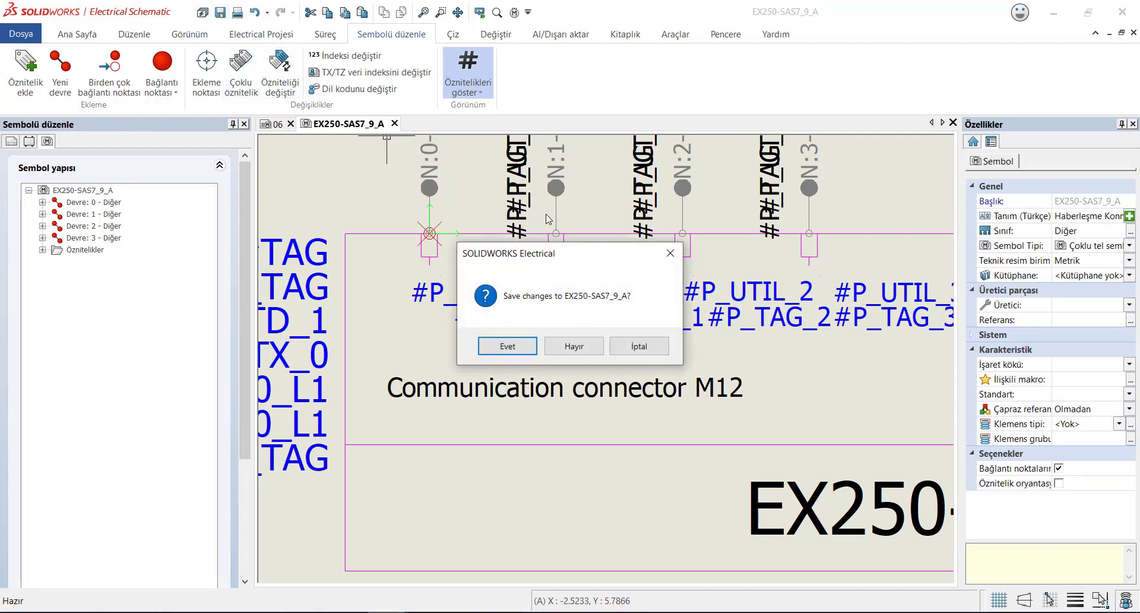
click(507, 346)
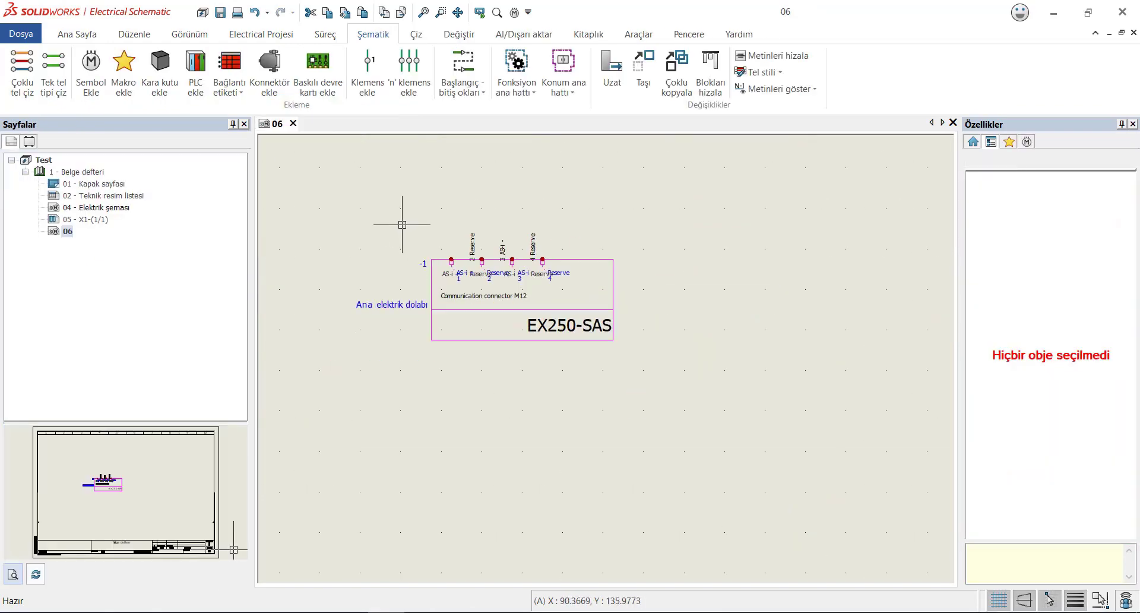
drag(692, 433, 363, 199)
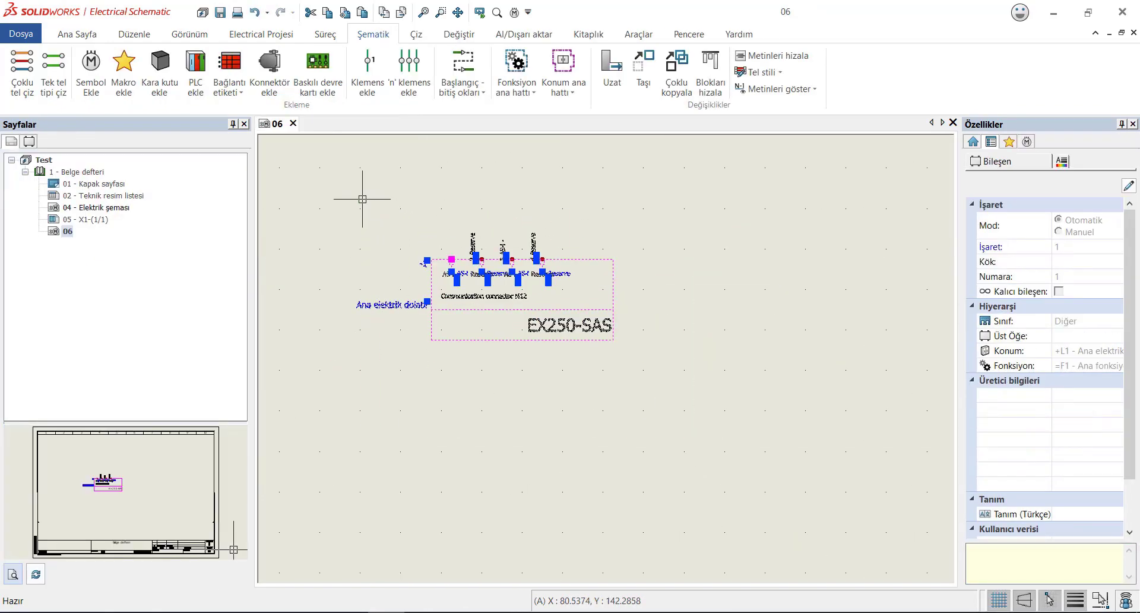
key(Delete)
Step: Insert the Haberleşme Konnektörü symbol from the Diğer class onto sheet 06
click(91, 72)
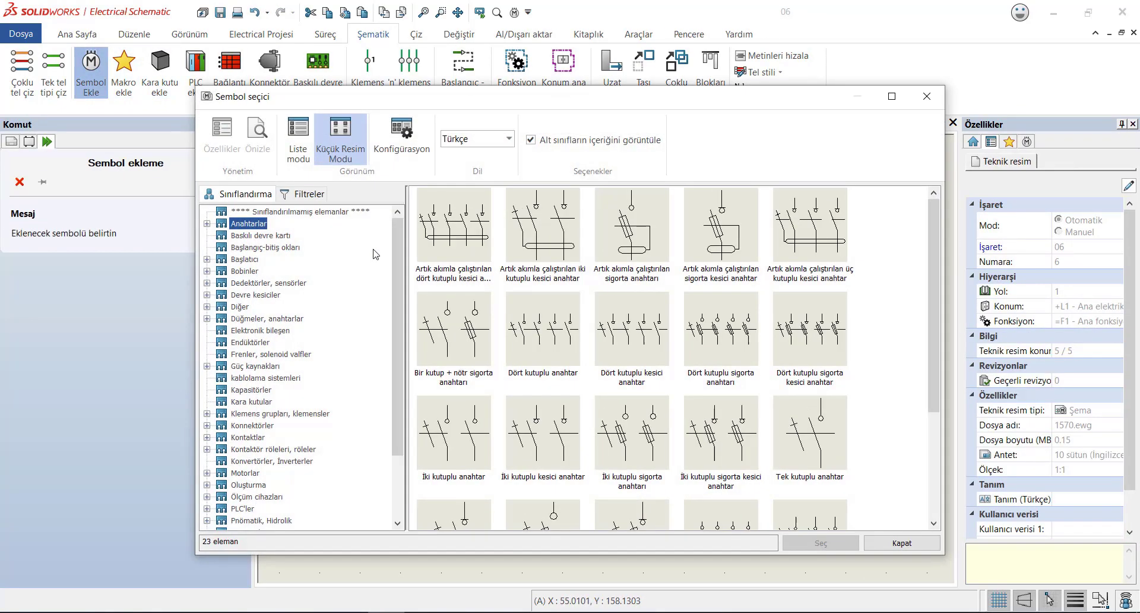
click(321, 214)
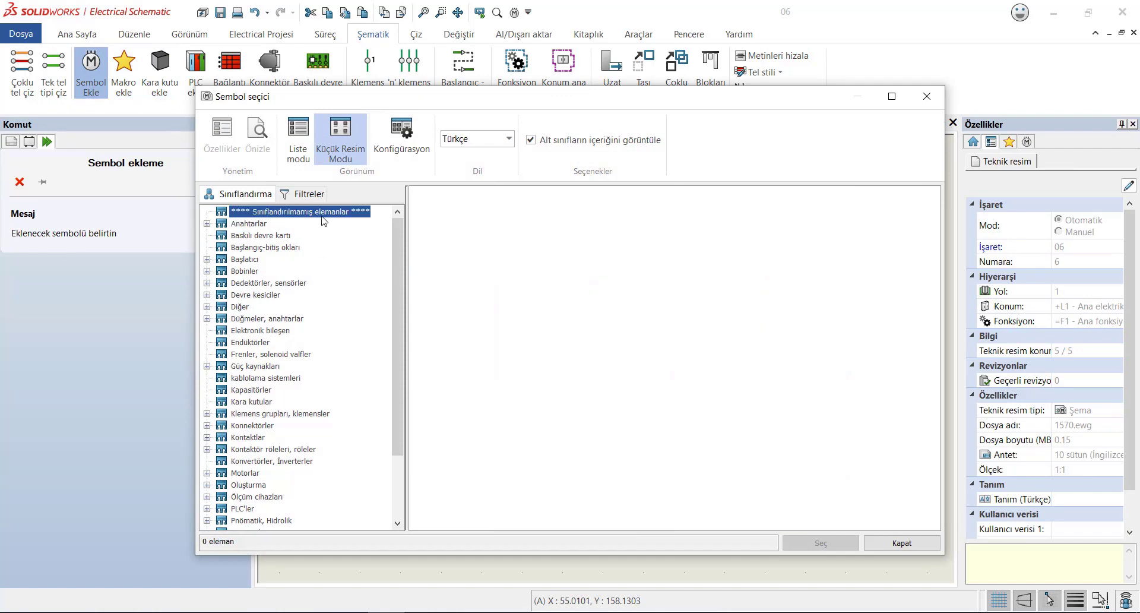
click(246, 224)
click(252, 236)
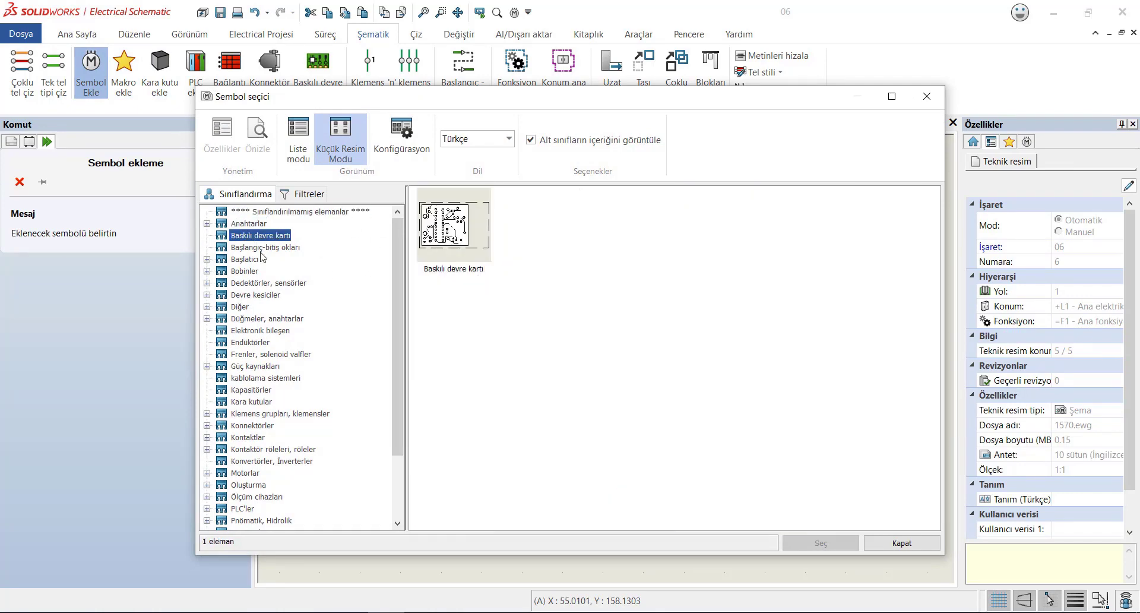
click(240, 307)
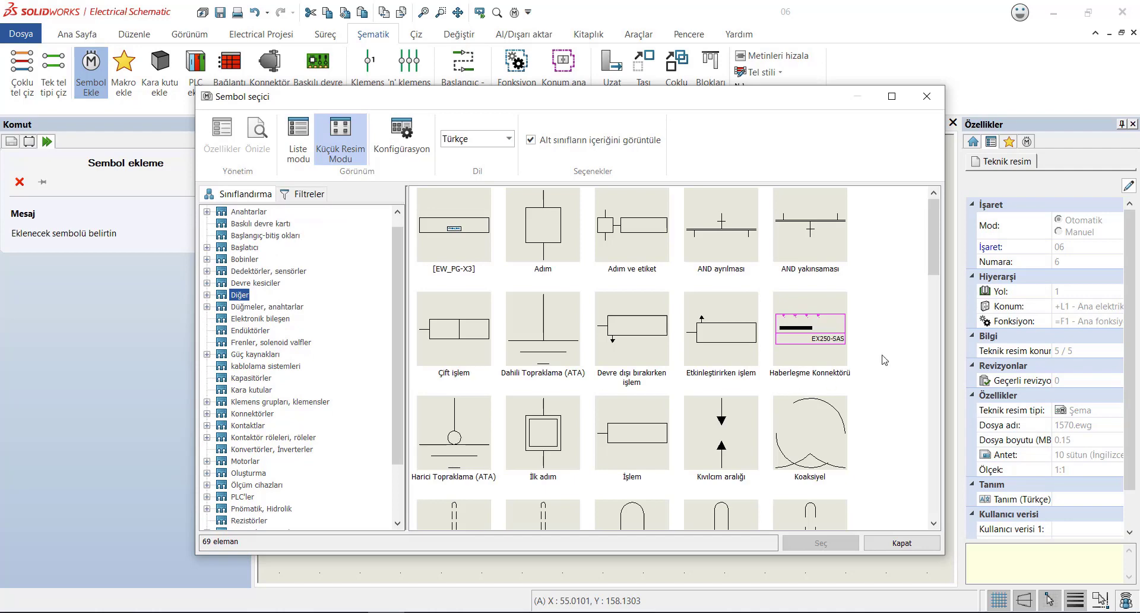
click(810, 333)
click(821, 542)
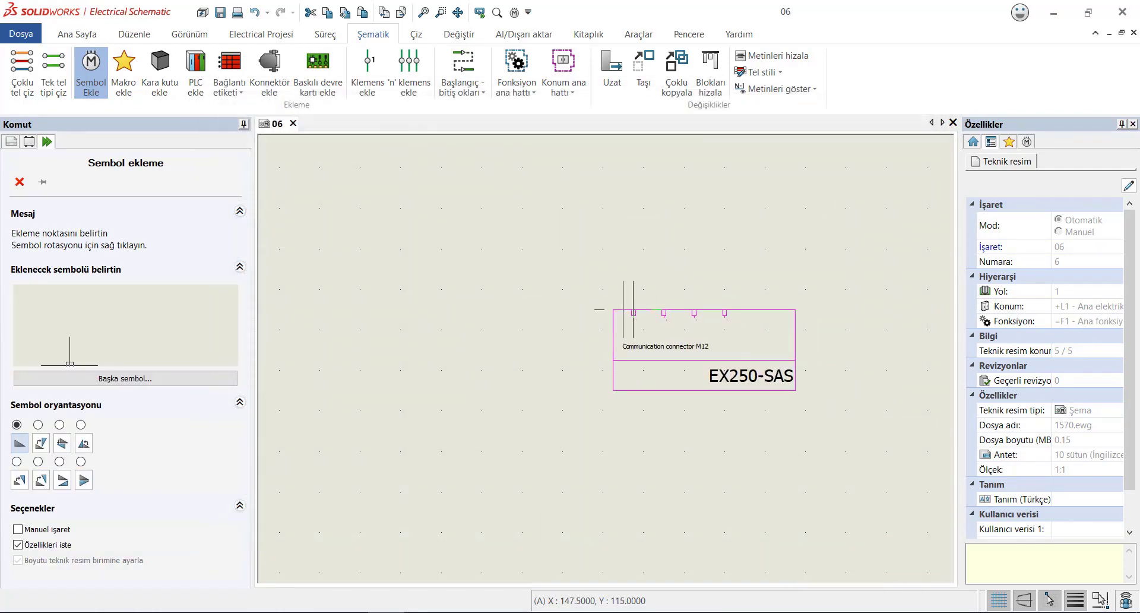
click(484, 259)
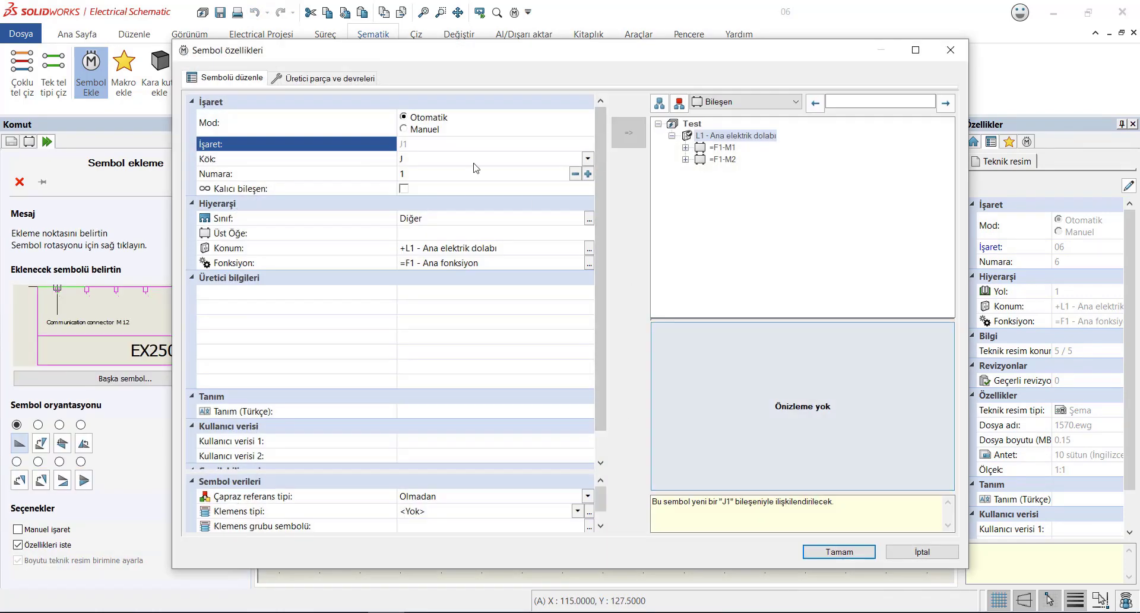
Step: Clear the part search filters and set the manufacturer filter to Deneme
click(324, 78)
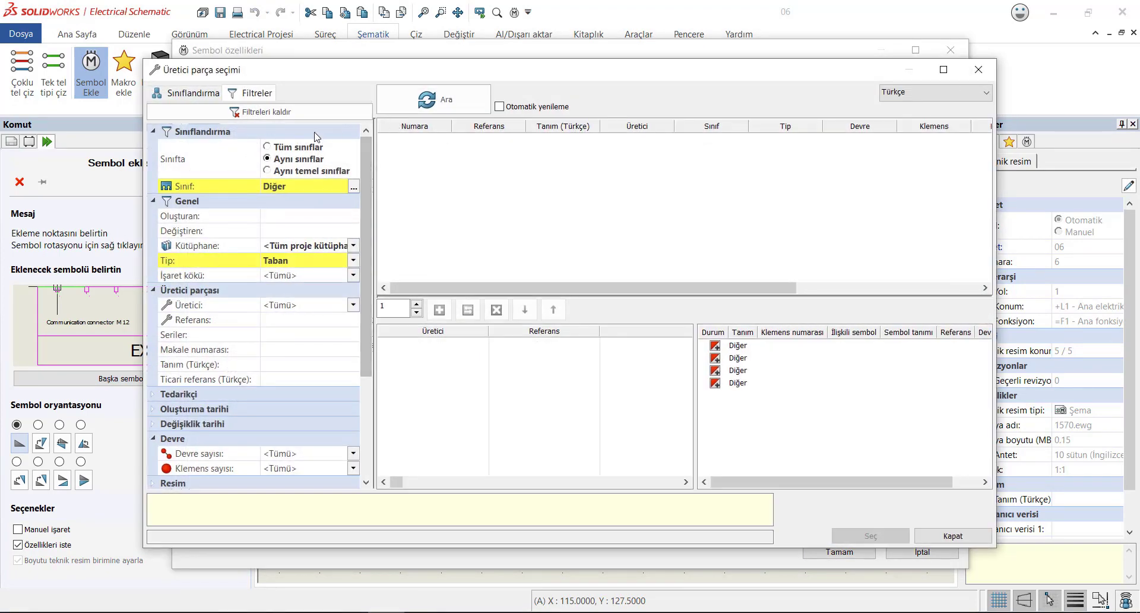
click(291, 111)
click(301, 305)
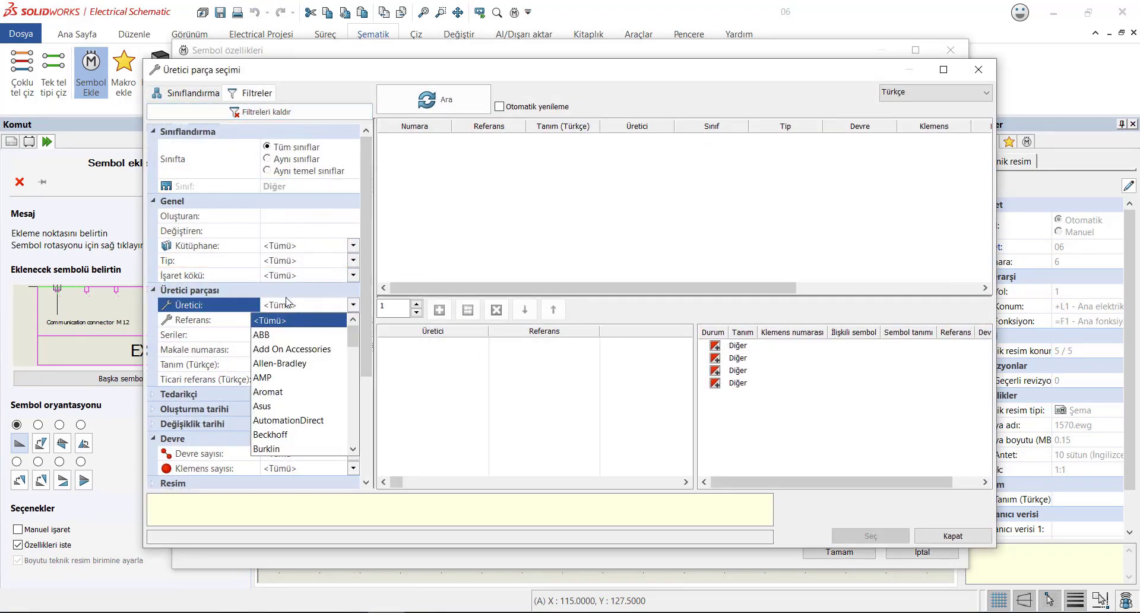
scroll(294, 332, down, 2)
scroll(297, 356, down, 6)
scroll(301, 386, down, 5)
scroll(303, 398, down, 2)
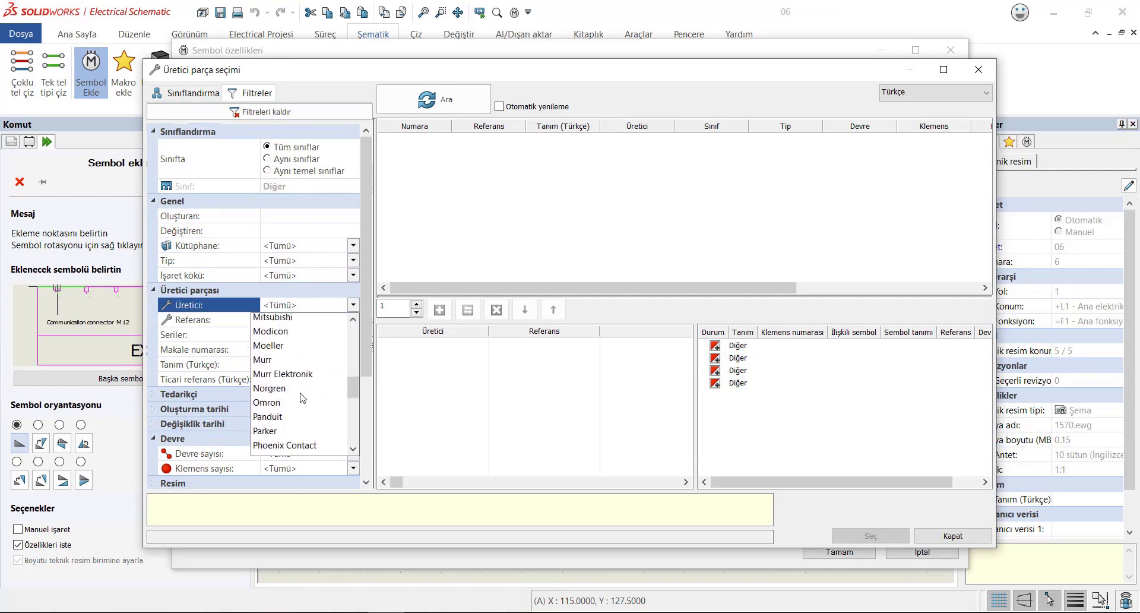
scroll(304, 397, up, 3)
scroll(306, 394, up, 4)
scroll(309, 390, up, 2)
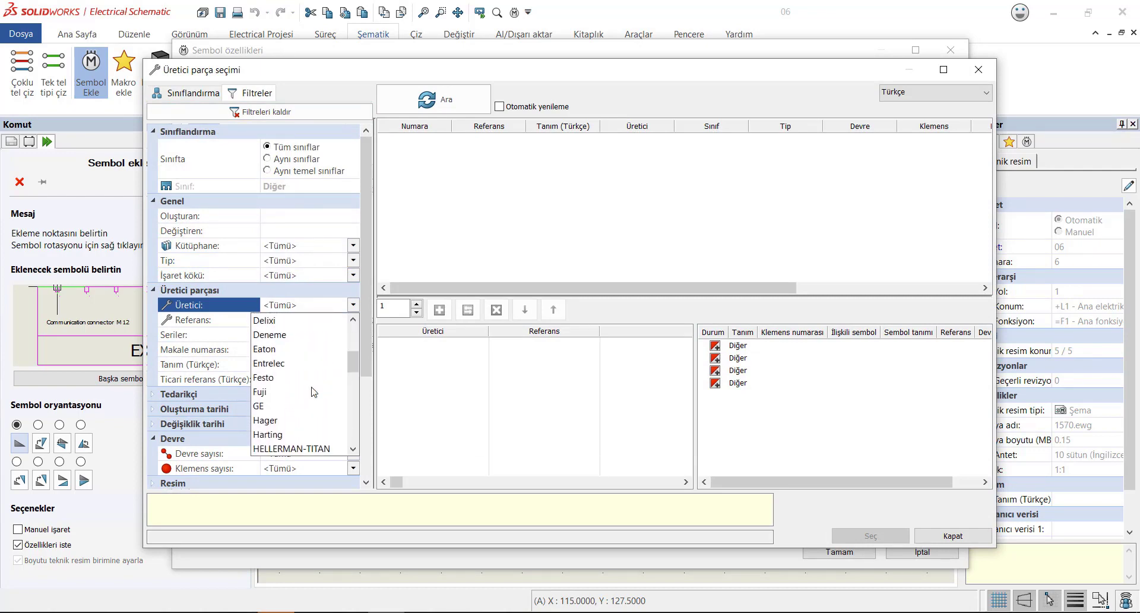
click(275, 335)
Step: Search and assign part EX250-SAS7_9 to the connector
click(434, 99)
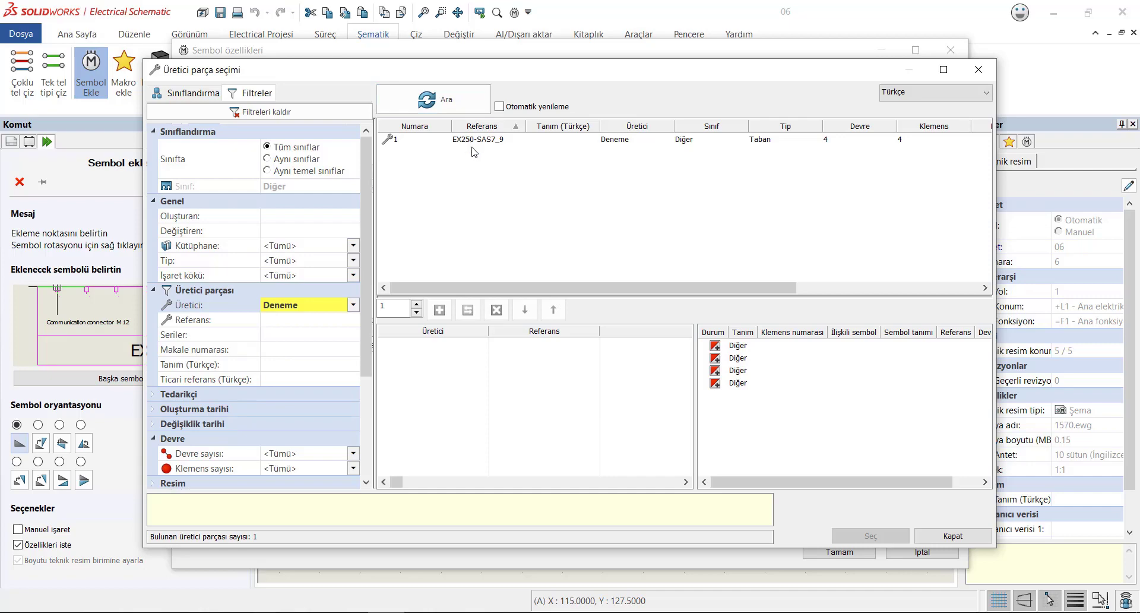
click(472, 139)
click(440, 309)
click(861, 535)
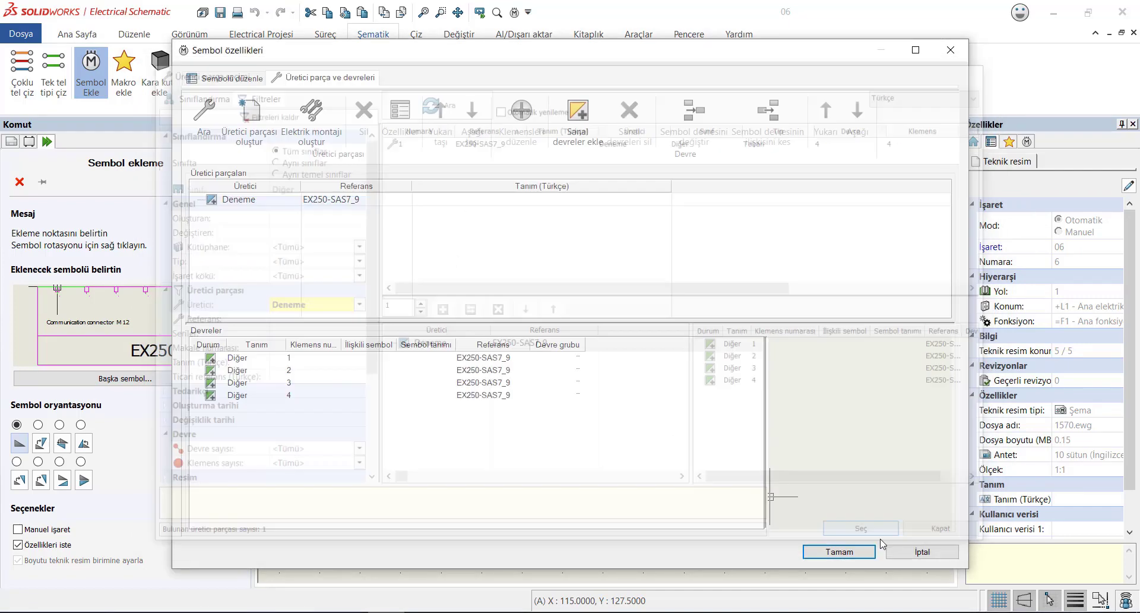
Step: Confirm J1's placement, then reopen its properties to check the four EX250-SAS7_9 circuits
click(839, 551)
scroll(512, 279, up, 2)
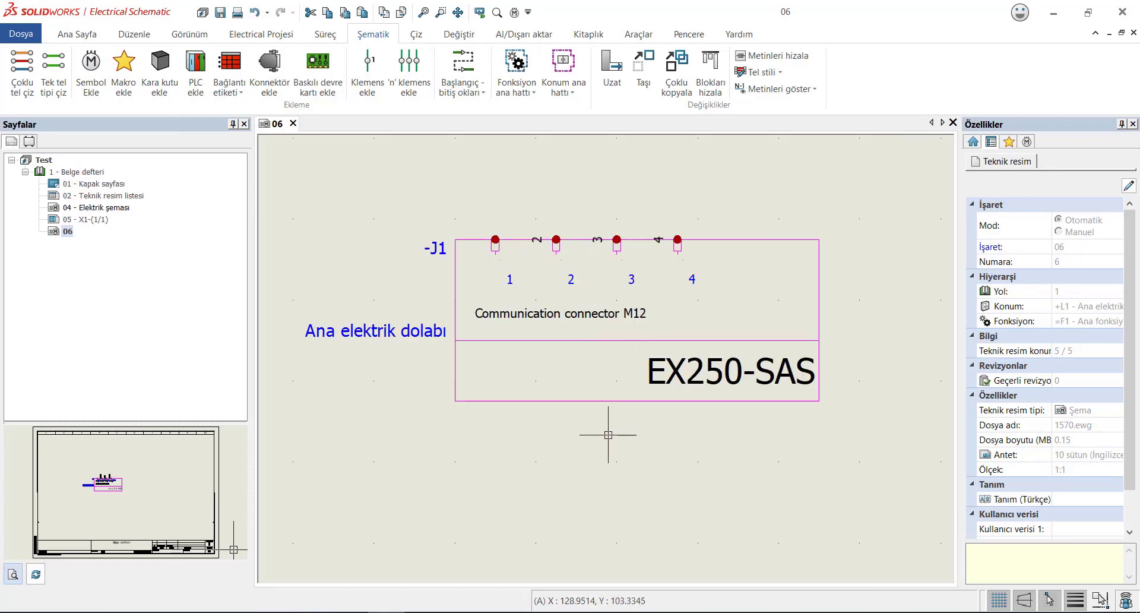
scroll(608, 435, down, 1)
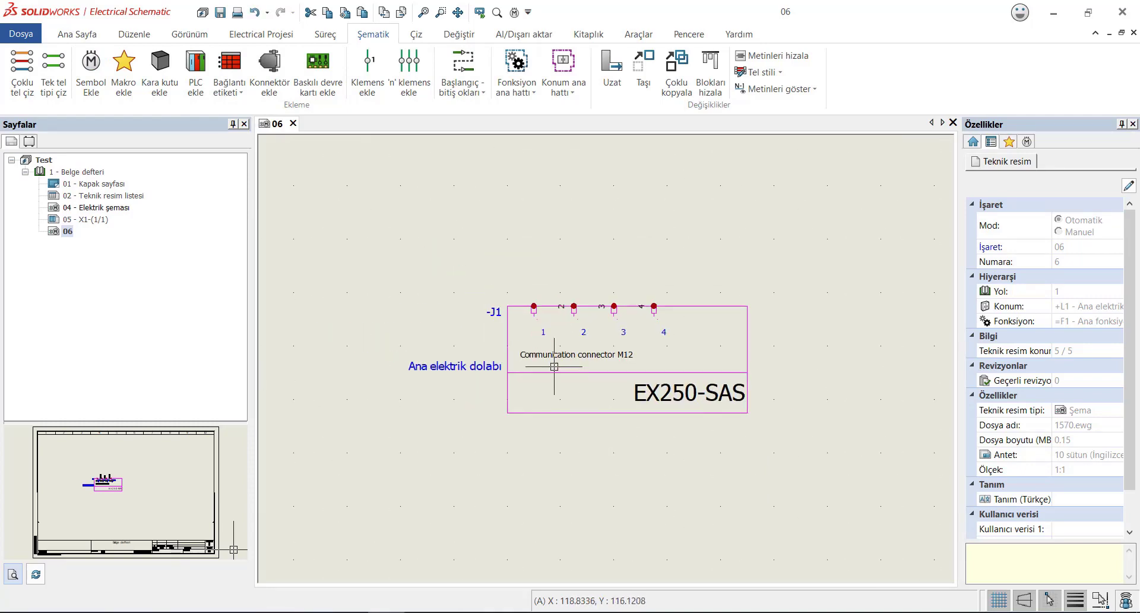
click(508, 339)
right_click(508, 338)
click(570, 42)
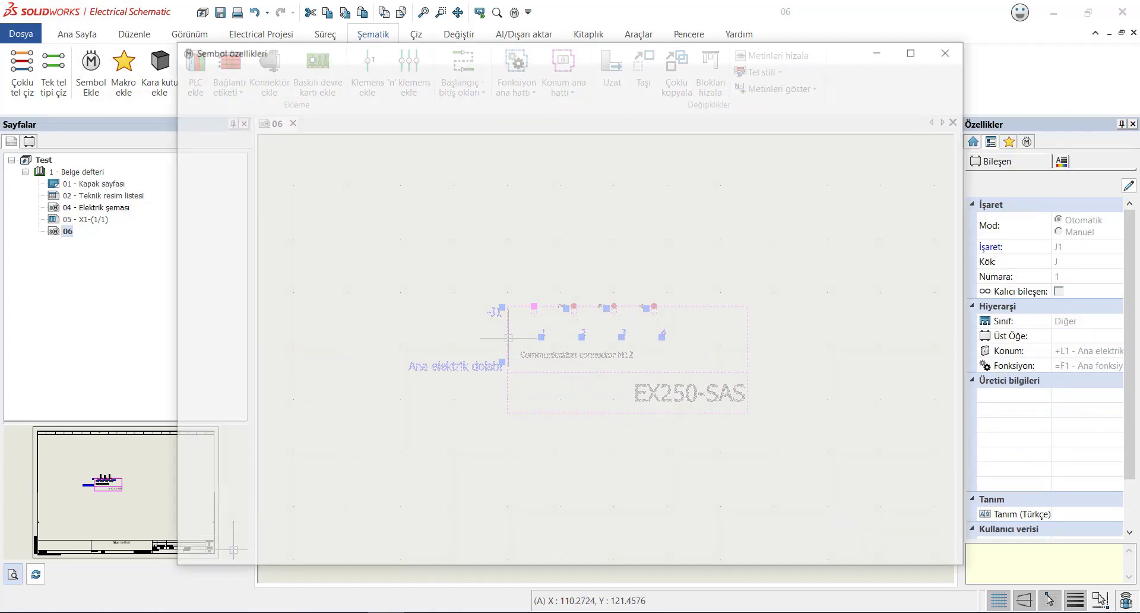
Step: Close the Sembol özellikleri dialog, returning to sheet 06 with connector J1 placed
click(951, 49)
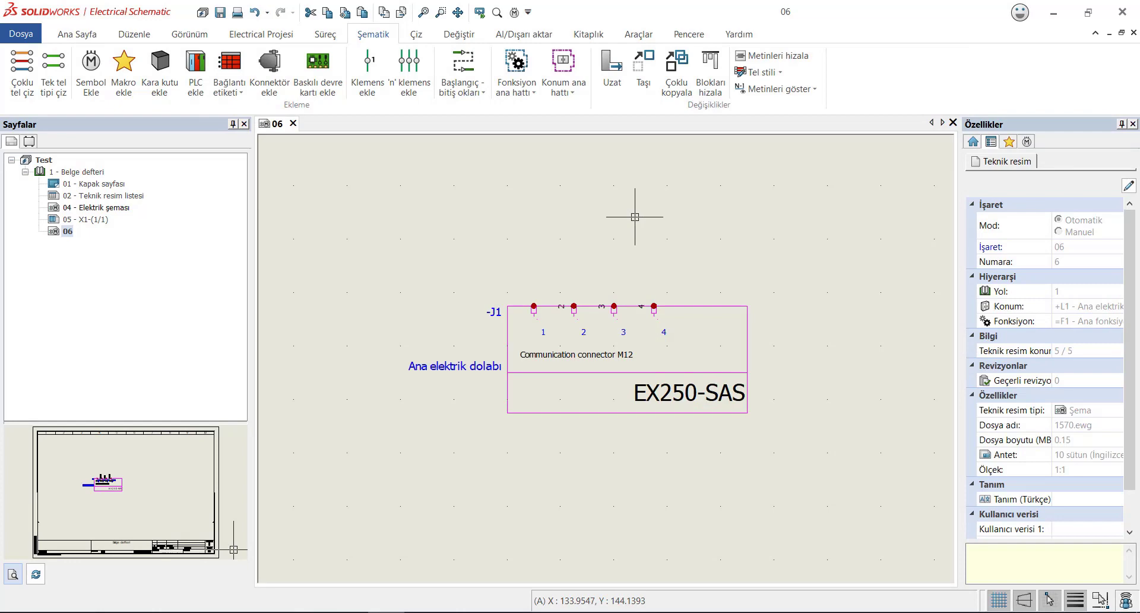